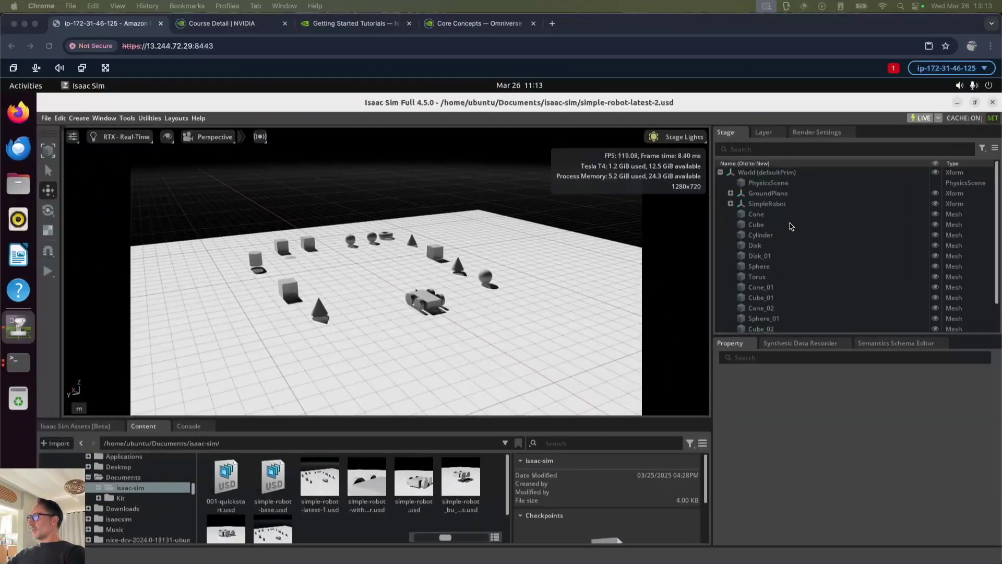
Step: Expand SimpleRobot in the Stage tree and select its Front_Sensor prim
click(732, 208)
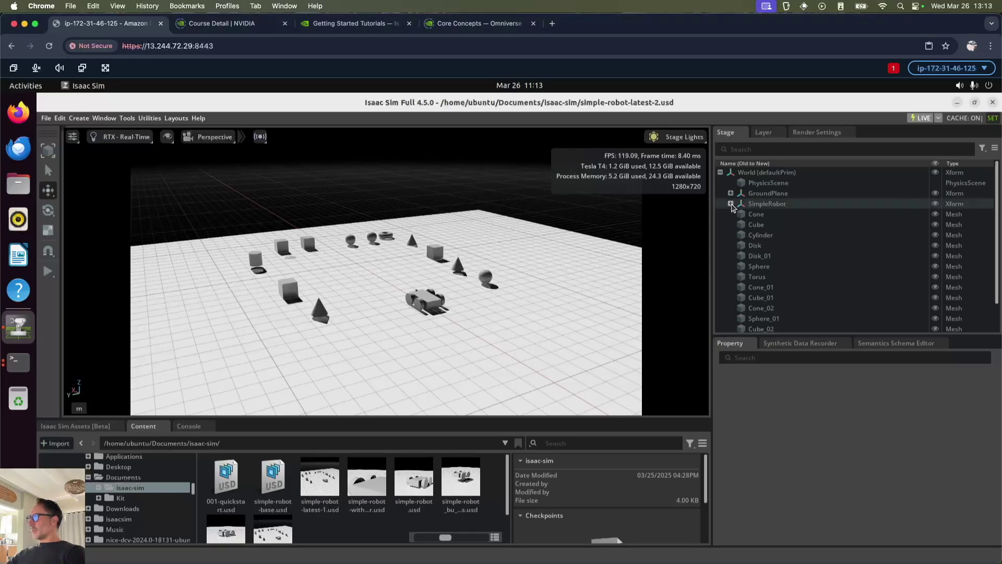
click(731, 205)
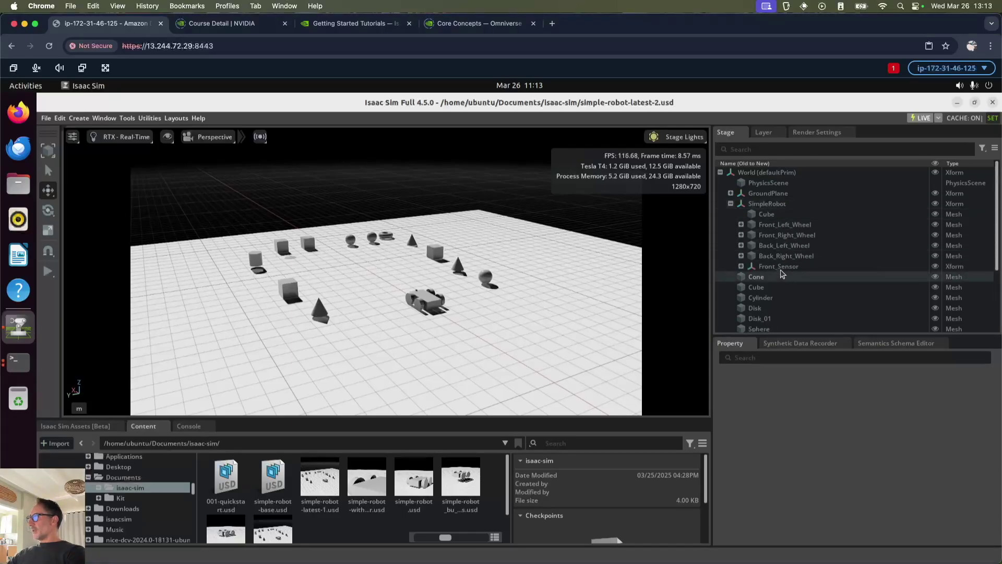
click(778, 266)
right_click(777, 266)
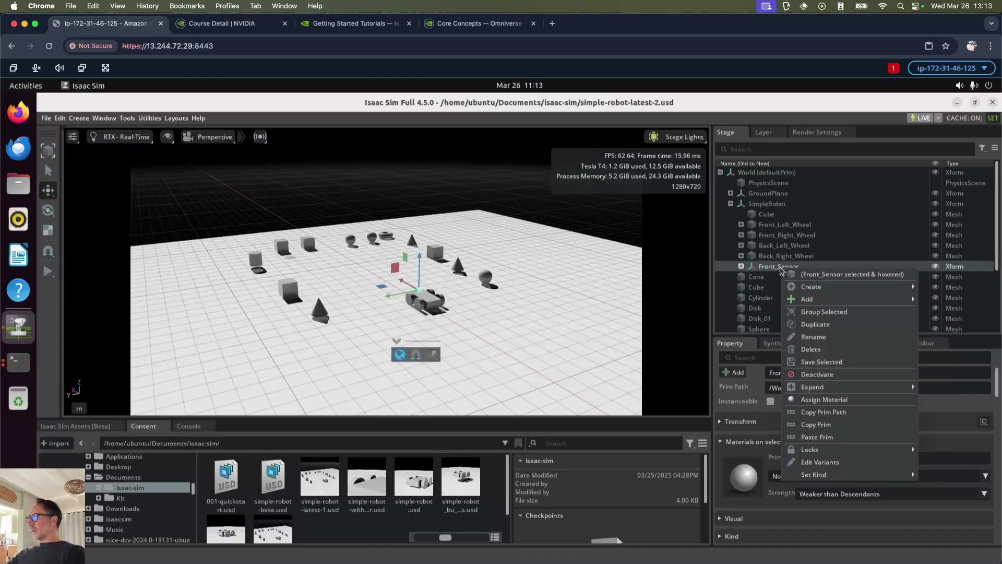
key(Escape)
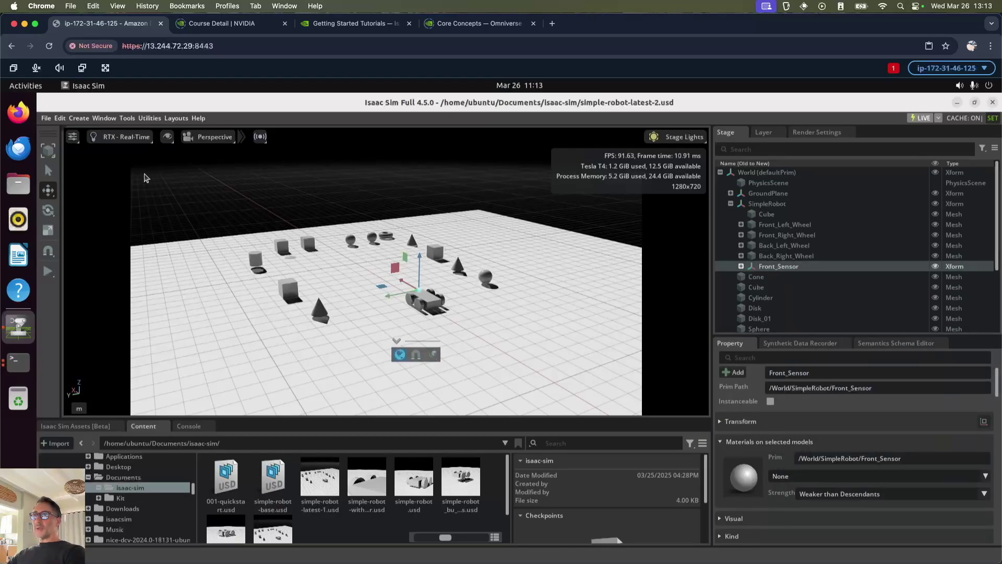
Step: Add a rotating PhysX Lidar under Front_Sensor via Create > Sensors, then expand Front_Sensor
click(79, 118)
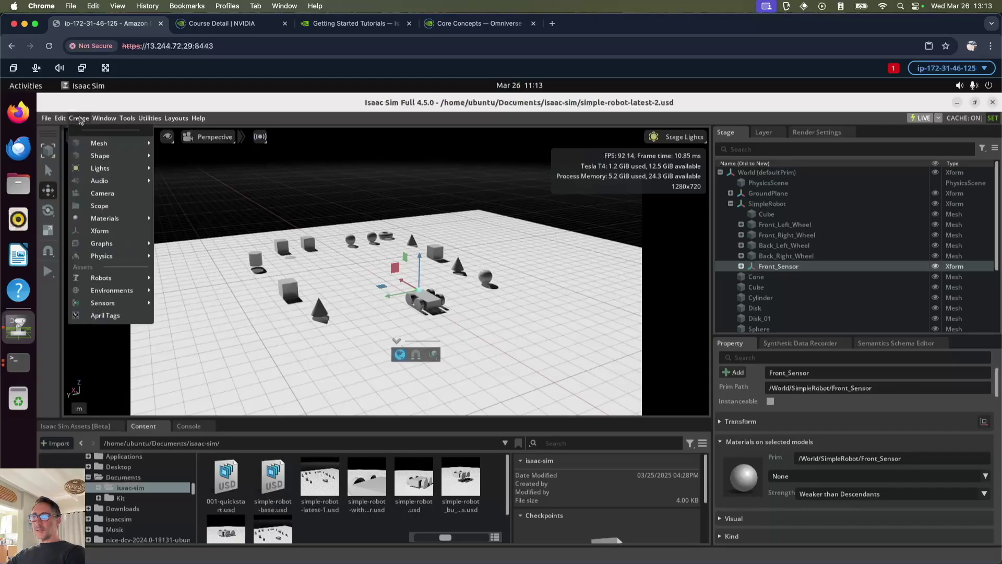
right_click(797, 266)
scroll(797, 267, down, 2)
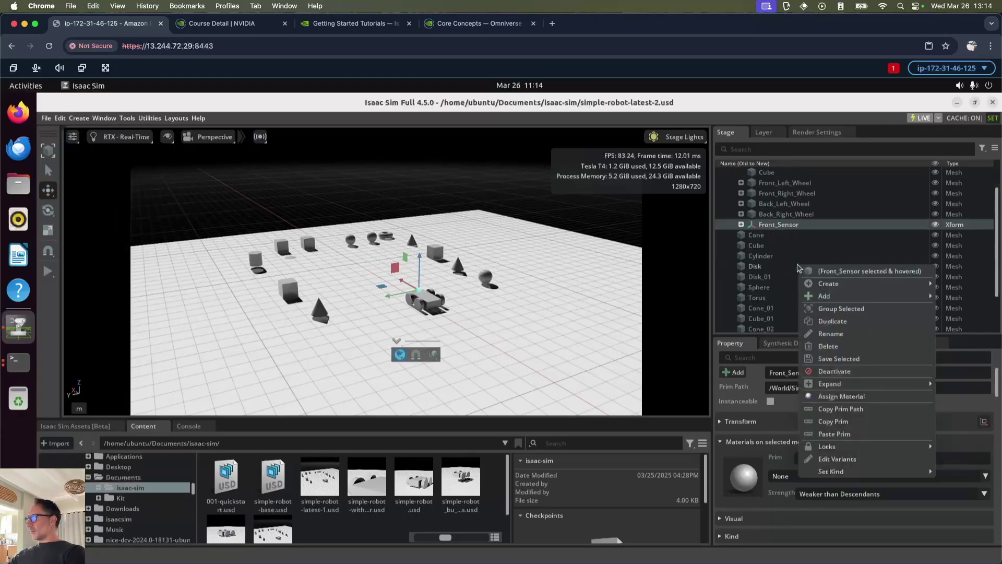
mouse_move(856, 285)
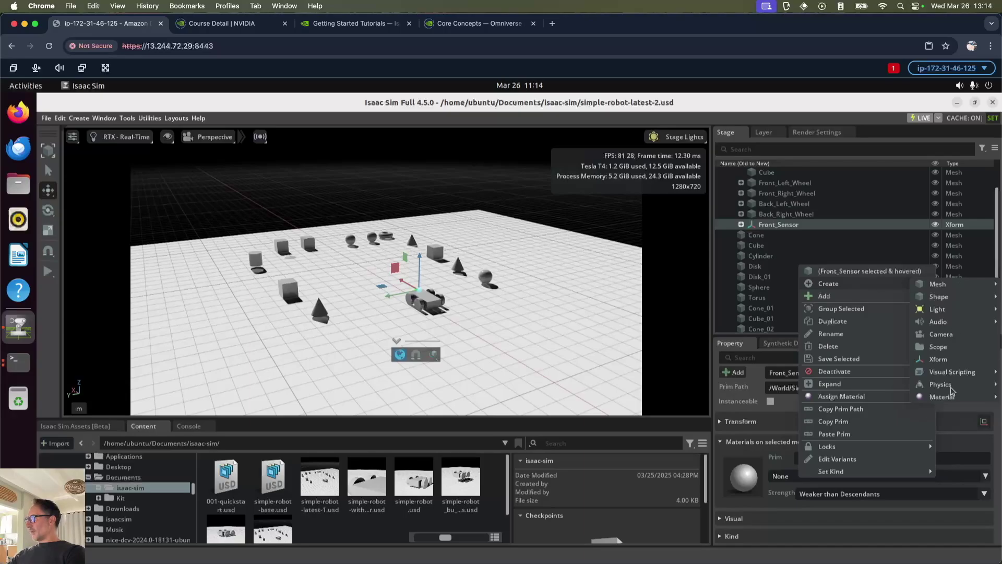
mouse_move(951, 386)
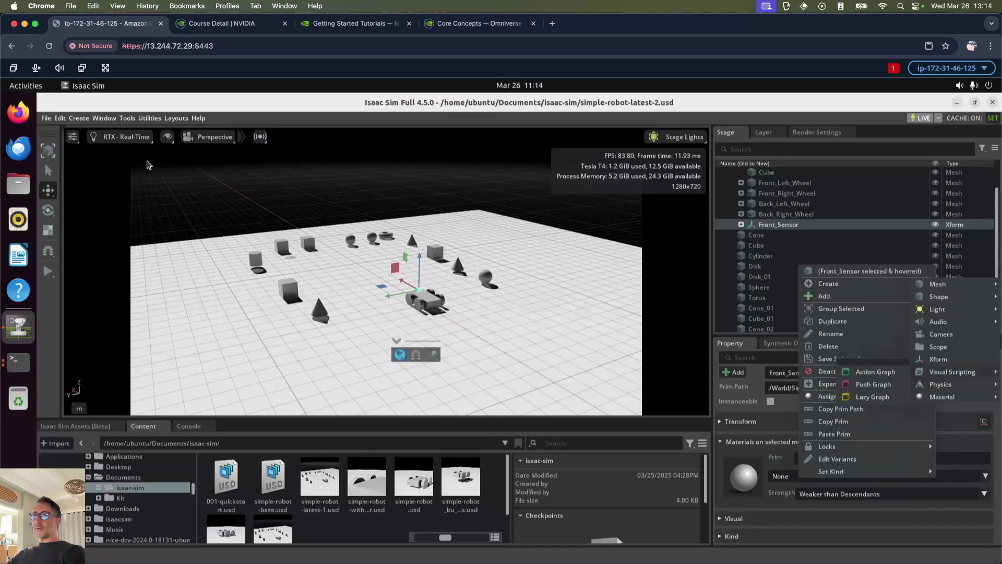
click(79, 118)
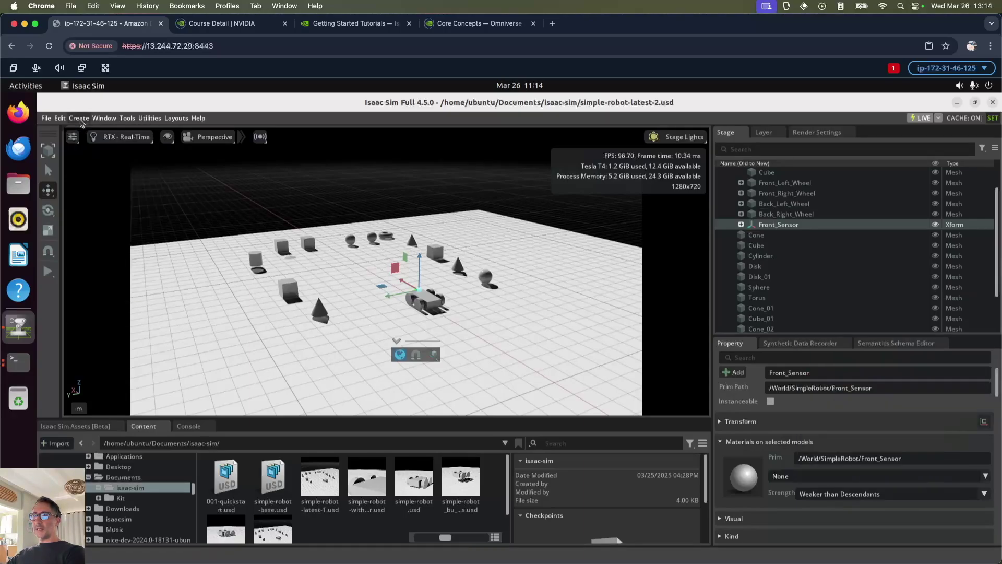
click(79, 118)
mouse_move(131, 307)
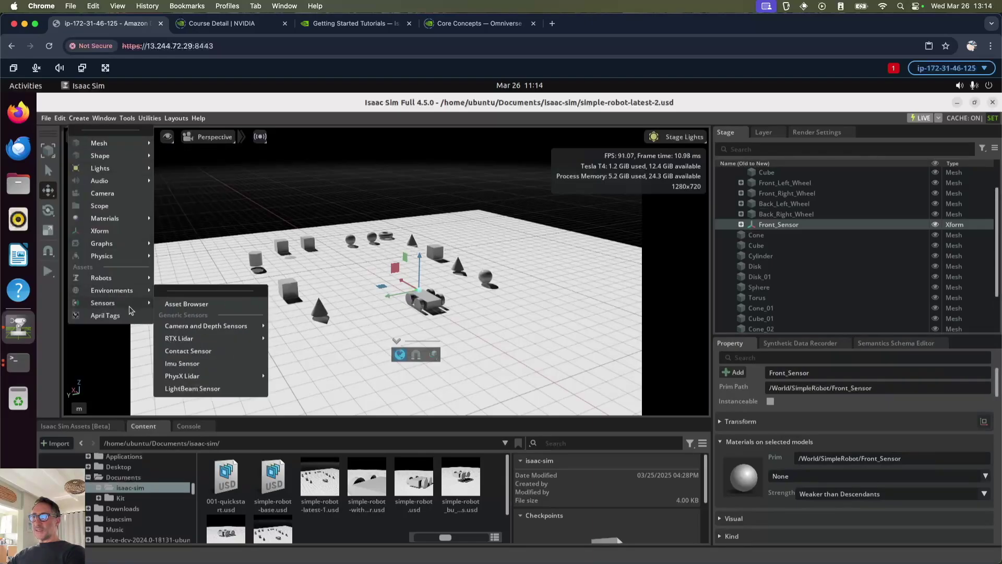
mouse_move(223, 380)
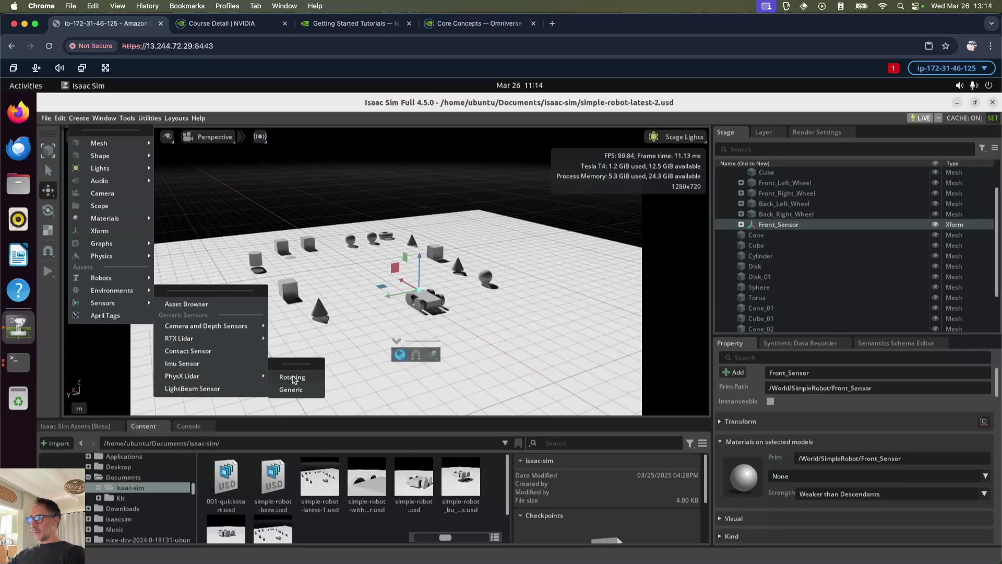
click(290, 377)
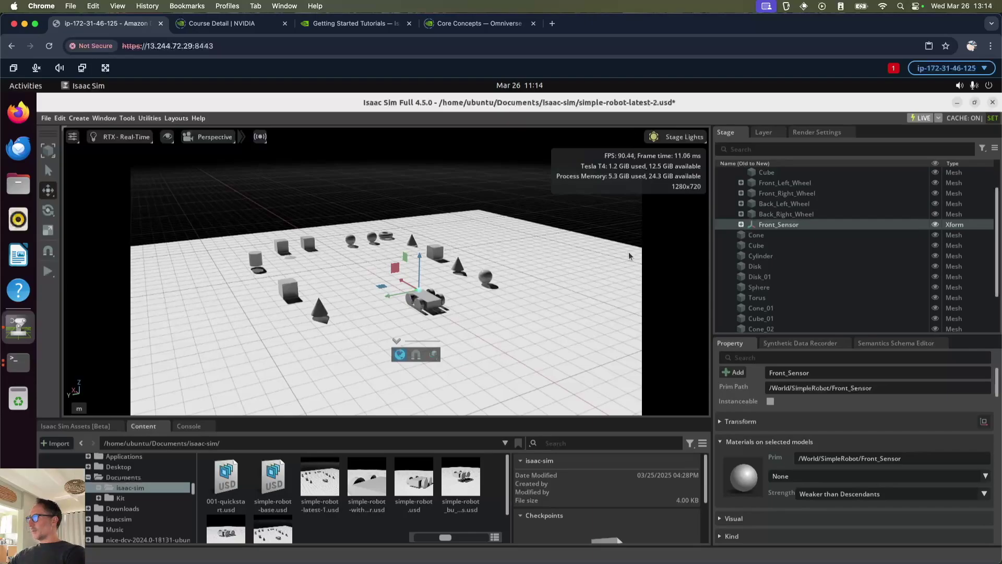
click(740, 225)
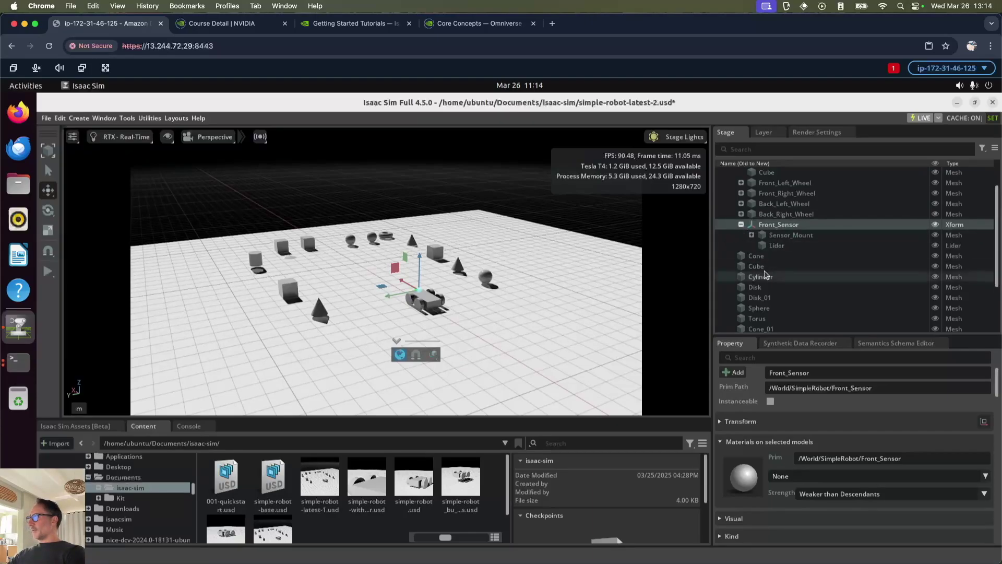
Step: Move the new Lidar up and sideways so it sits on the front top of the robot's body
click(778, 246)
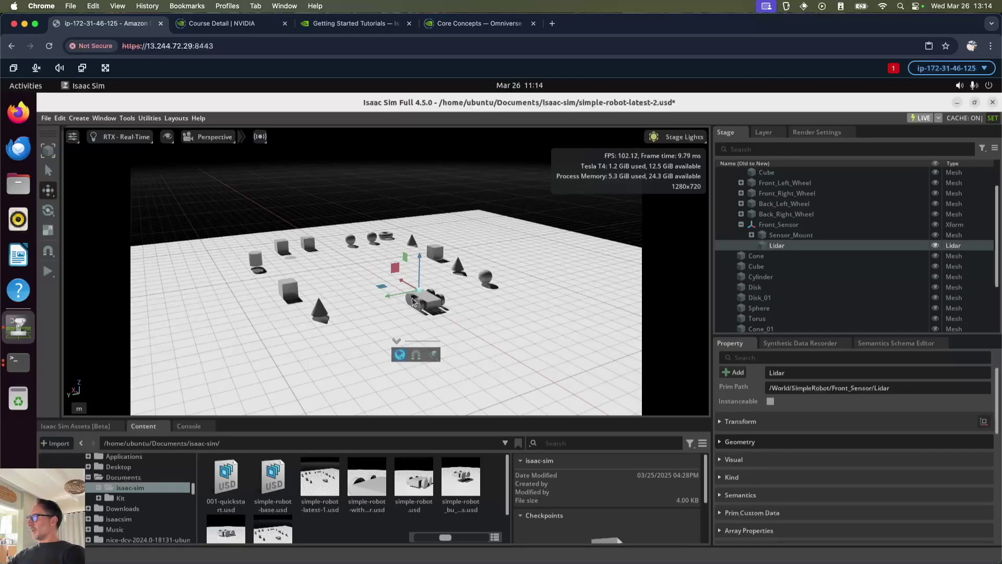
alt+drag(412, 302, 433, 372)
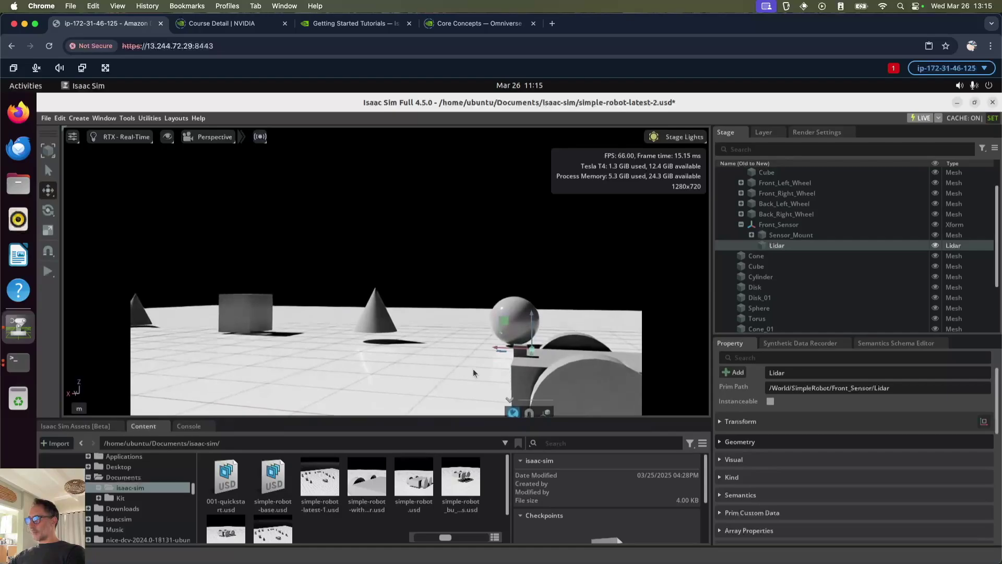
drag(532, 336, 533, 329)
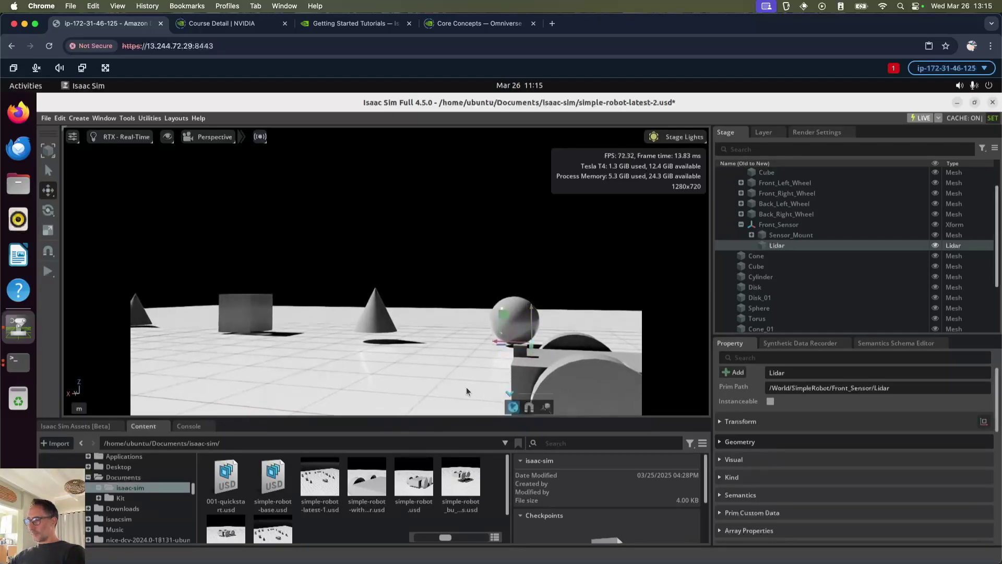
key(f)
drag(358, 334, 248, 360)
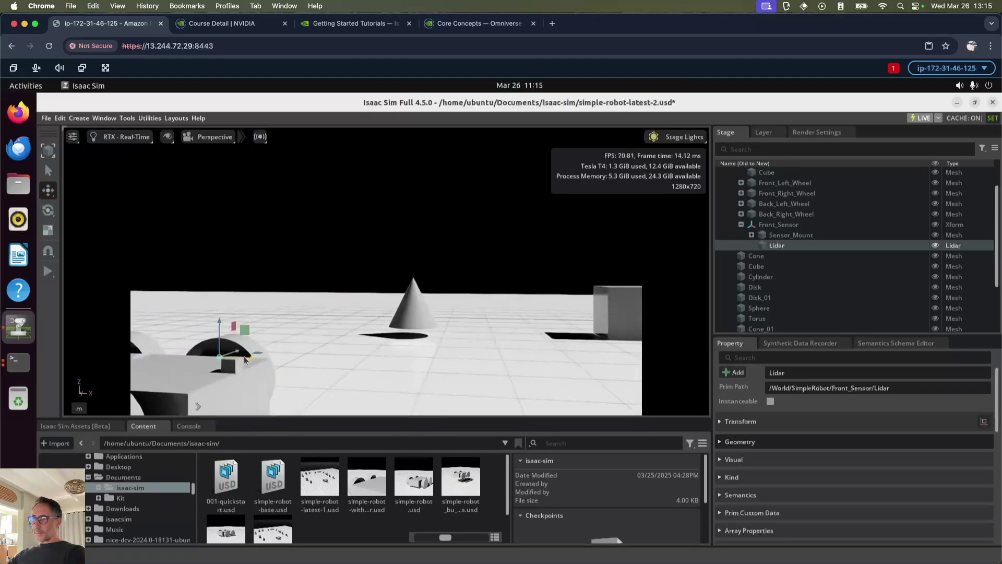
alt+drag(256, 361, 479, 403)
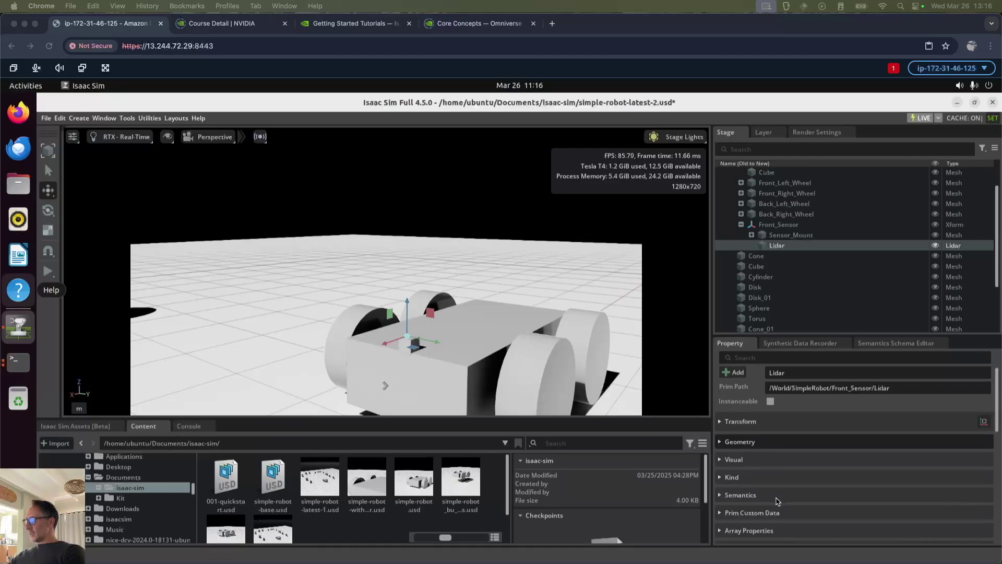
Step: Play the simulation, orbit around the robot to inspect the lidar's red scan rays, then stop
scroll(780, 496, down, 10)
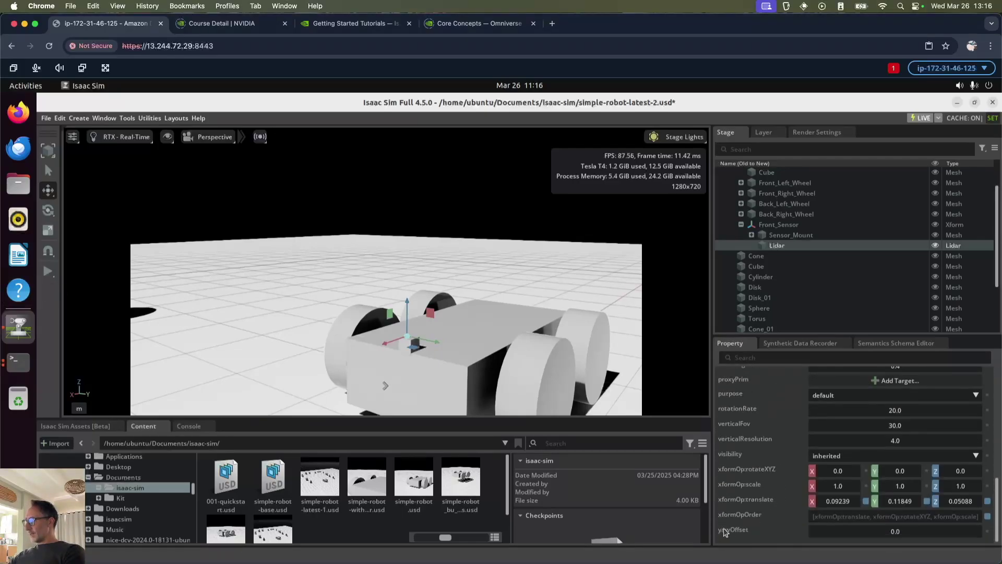
scroll(812, 459, up, 5)
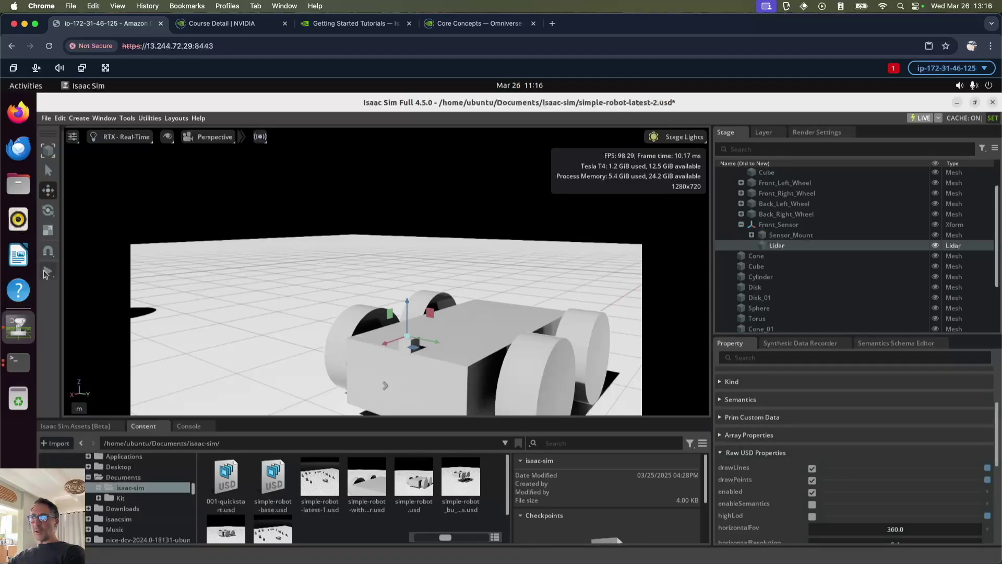
click(45, 271)
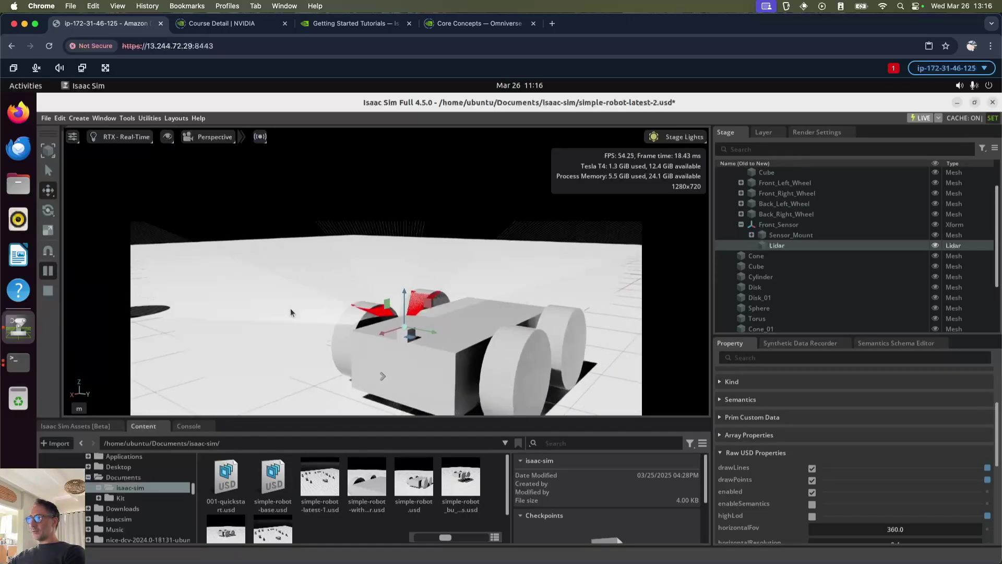
scroll(290, 312, down, 5)
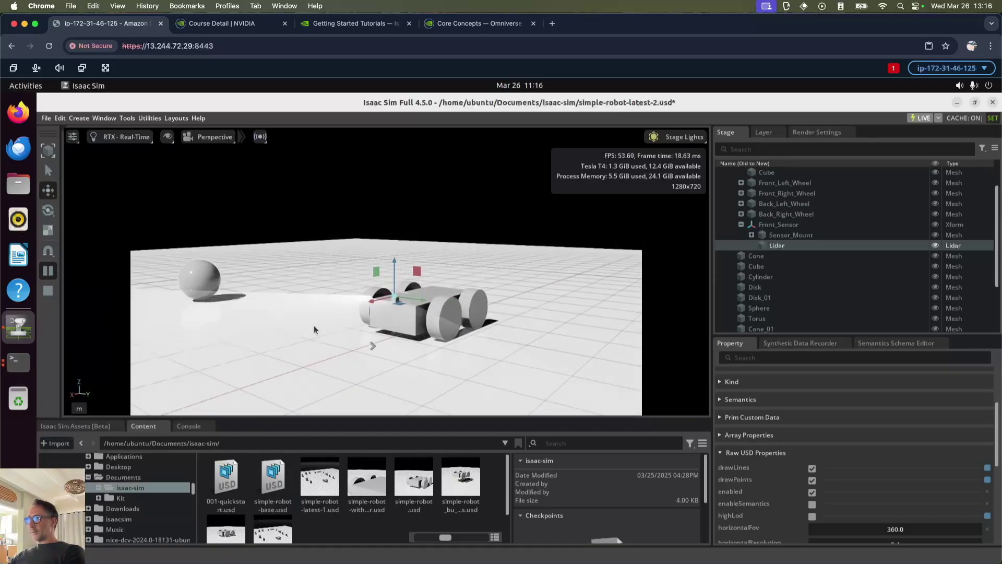
scroll(237, 307, down, 5)
scroll(236, 380, up, 5)
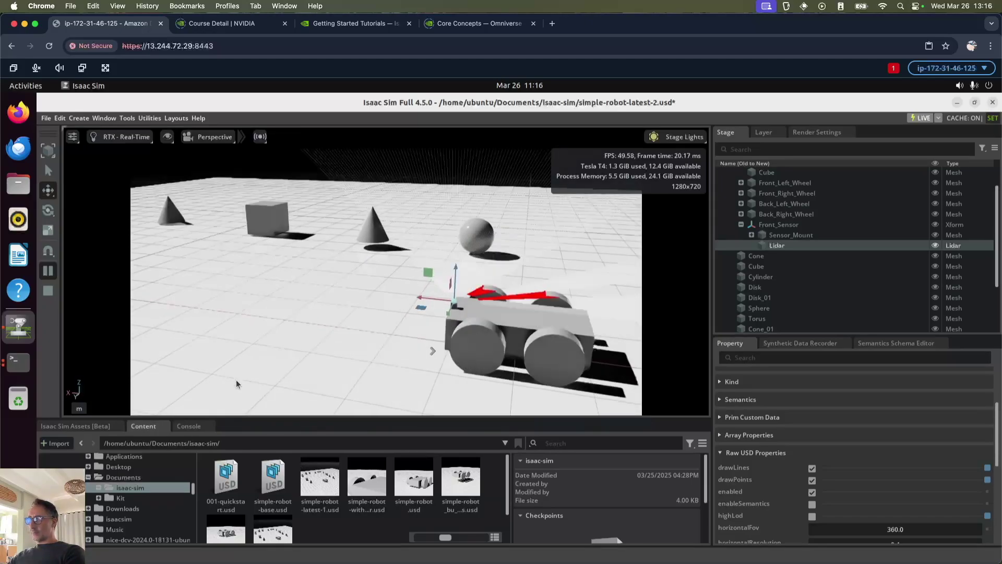
alt+drag(236, 380, 117, 302)
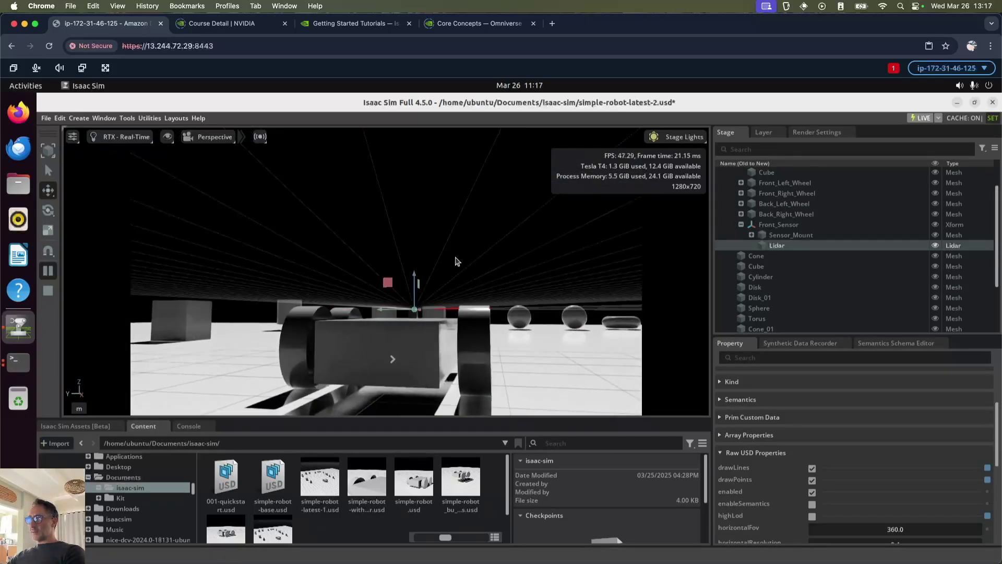
alt+drag(456, 261, 394, 306)
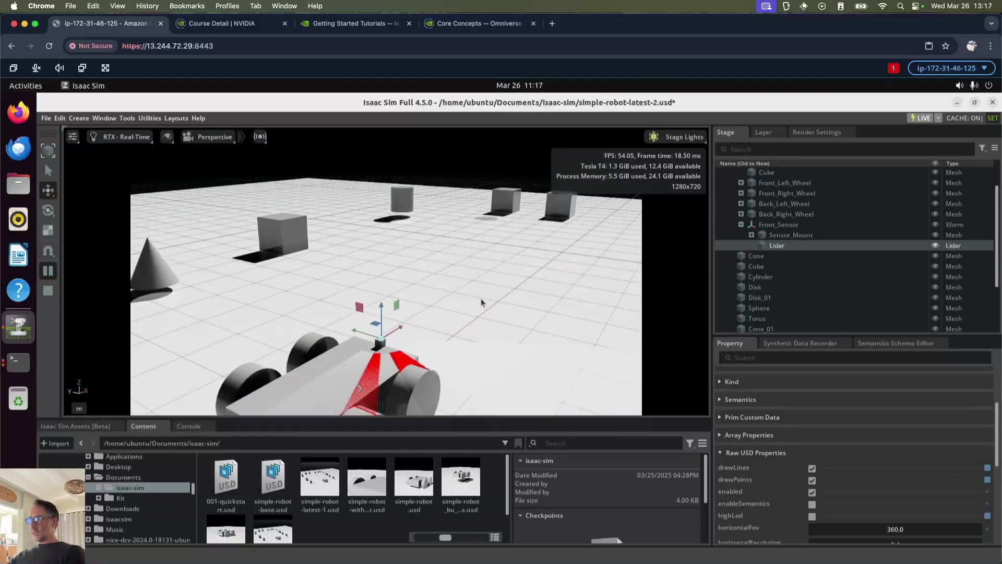
alt+drag(481, 298, 322, 350)
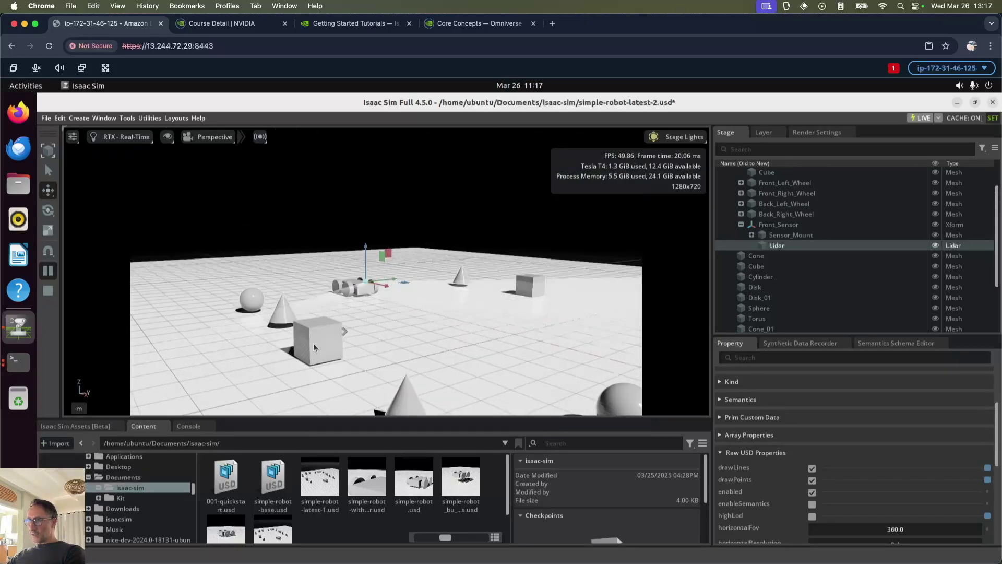
click(47, 291)
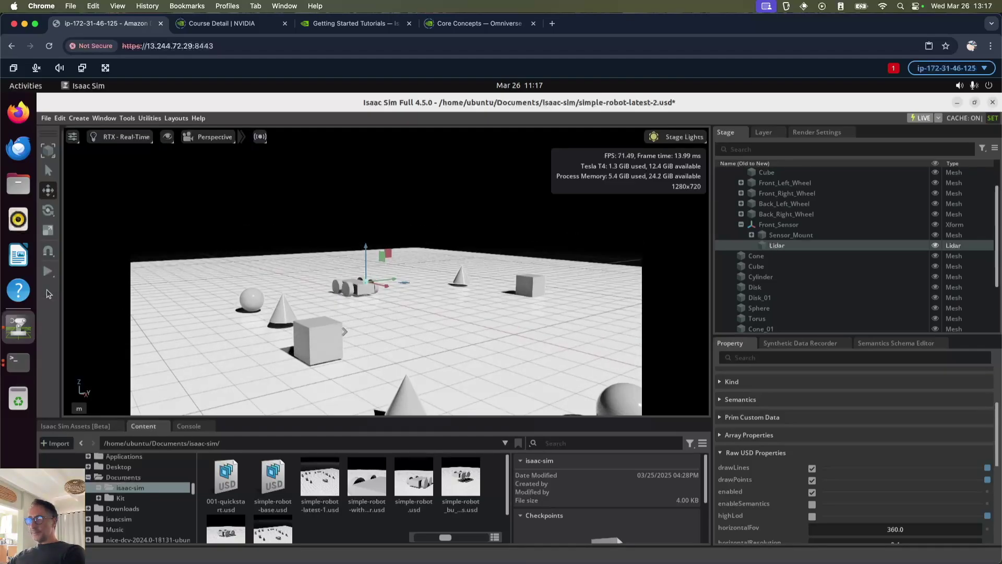
Step: Make the shapes from Cone through Sphere_02 rigid bodies with colliders
click(760, 256)
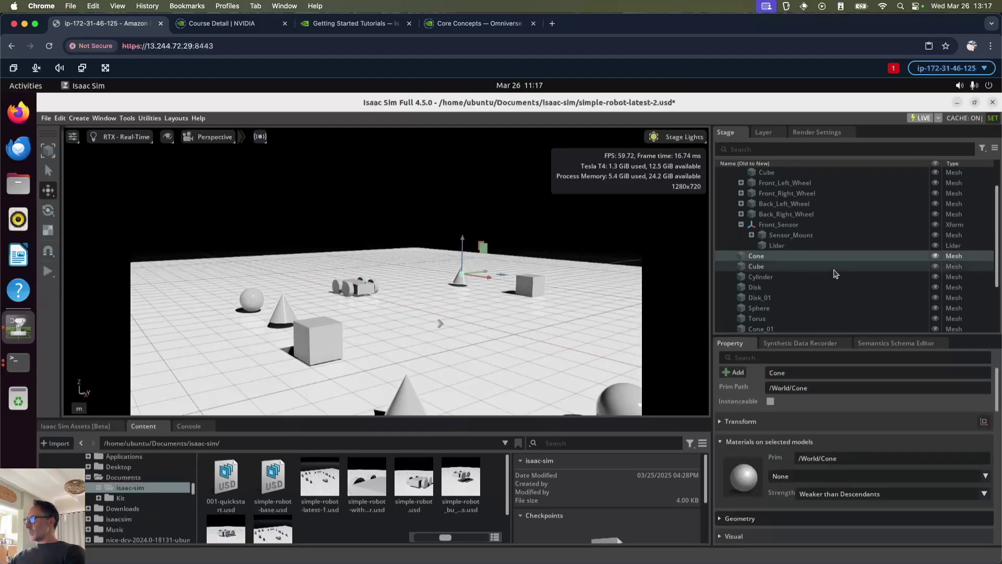
scroll(835, 271, down, 3)
shift+click(774, 318)
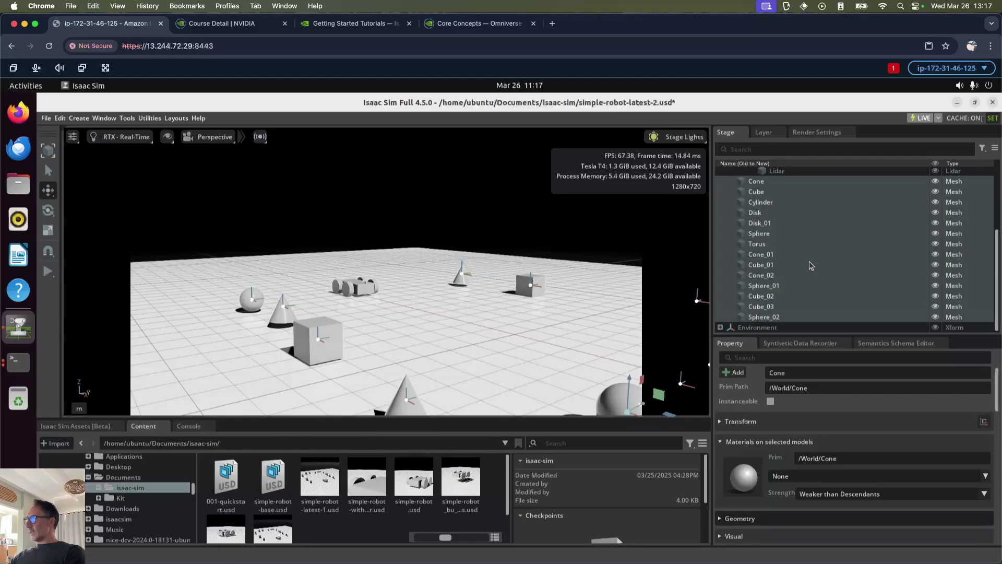
right_click(812, 265)
mouse_move(862, 292)
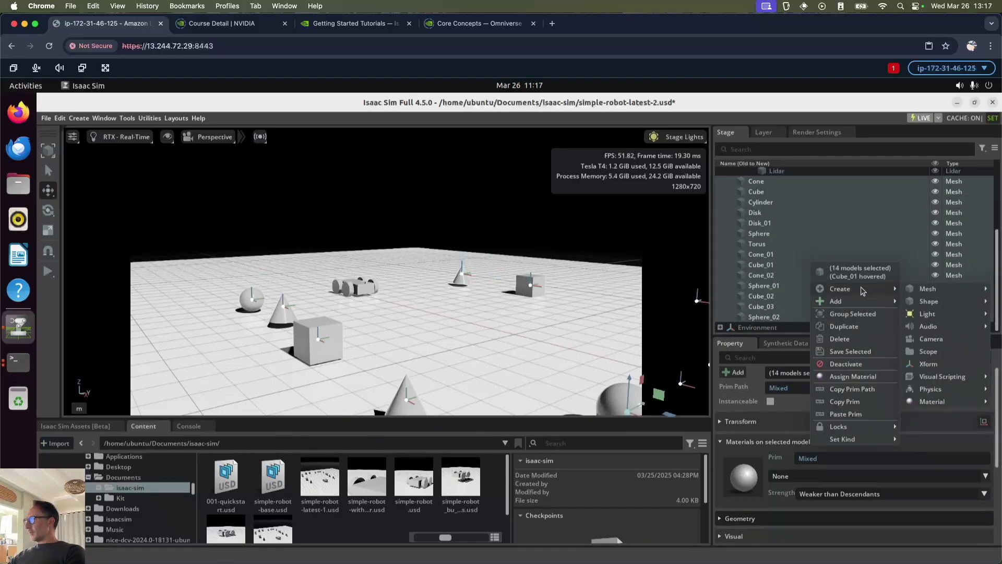
mouse_move(925, 342)
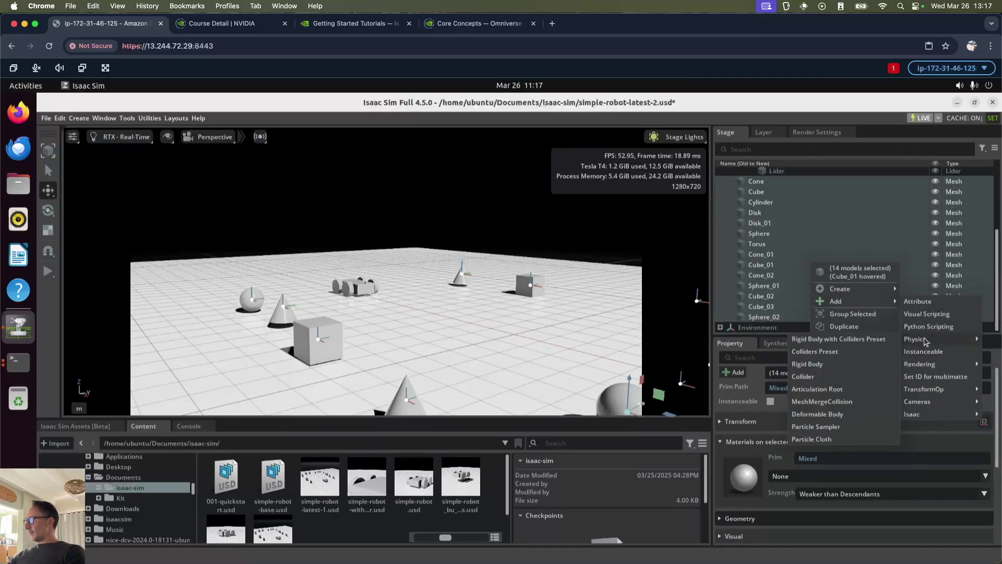
click(855, 339)
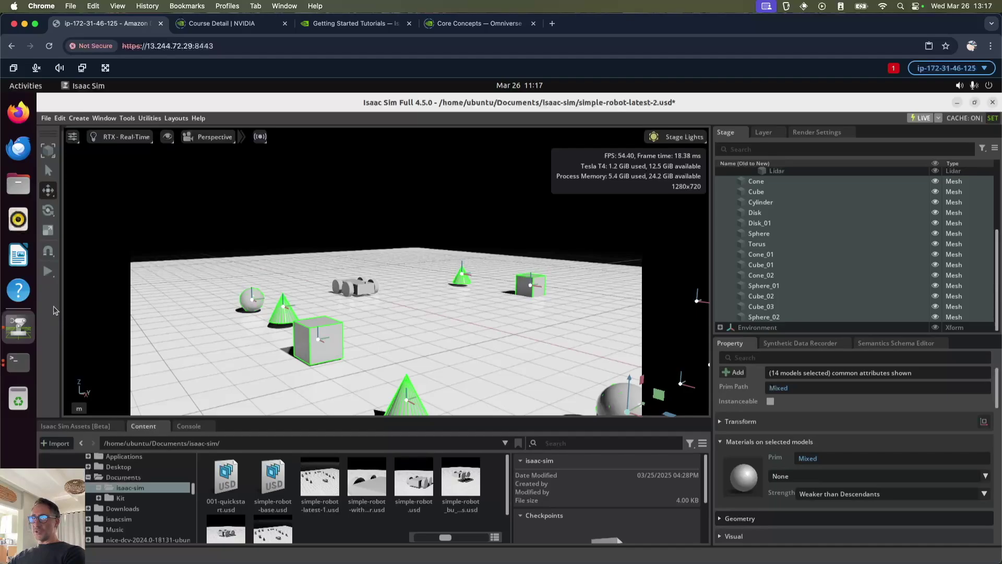
Step: Deselect everything, then play and stop the simulation to preview lidar beams hitting the shapes
click(186, 348)
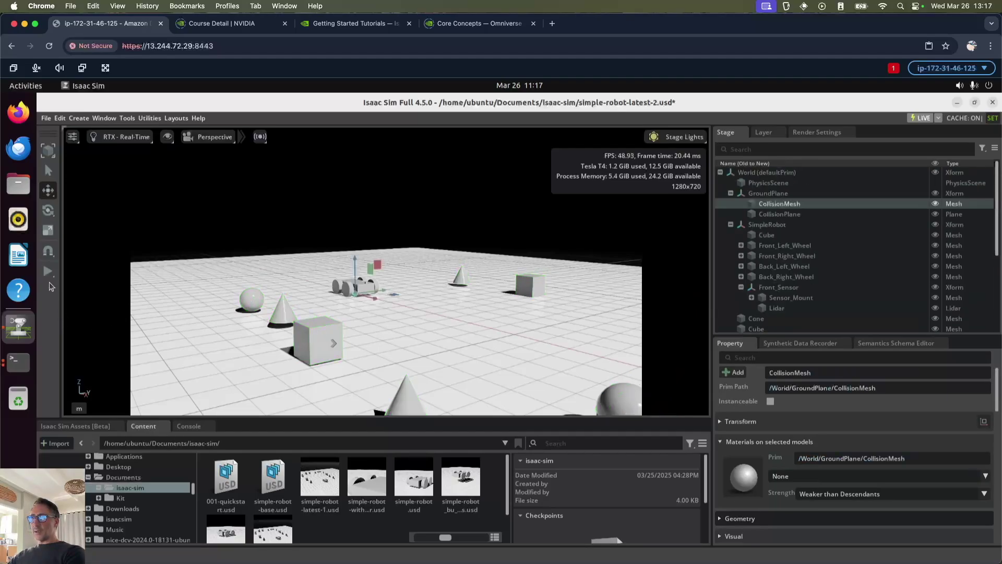
click(47, 271)
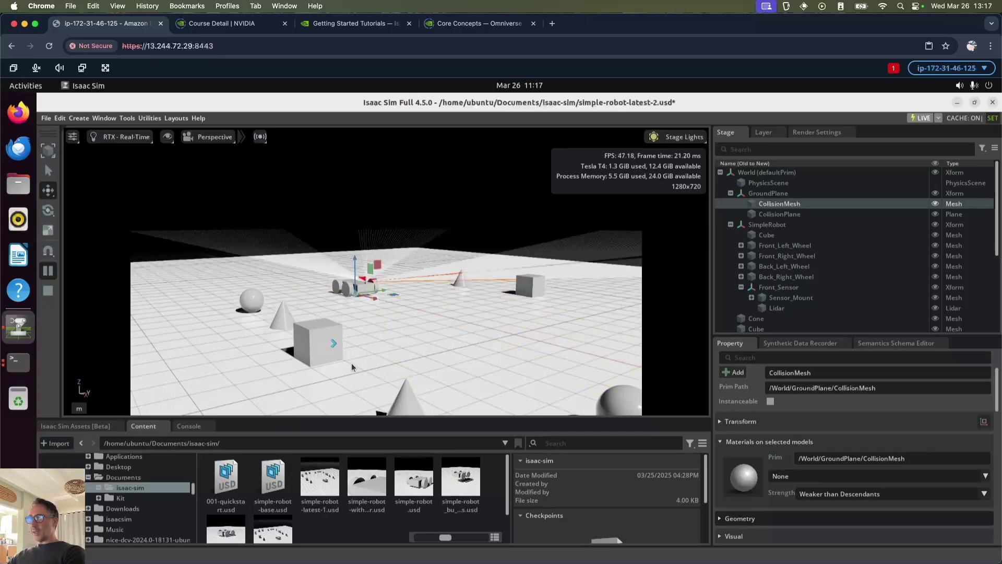
click(48, 290)
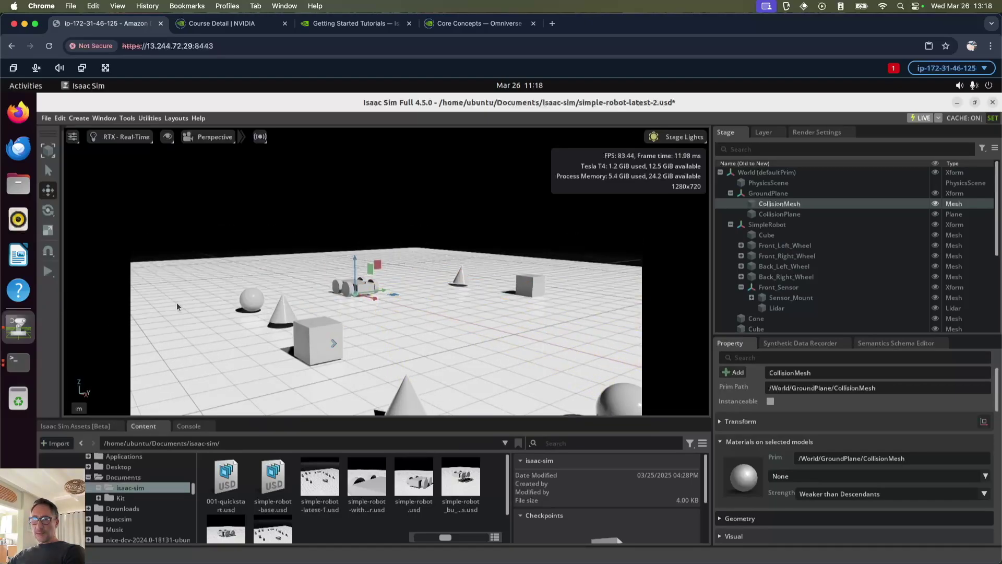
Step: Set the Lidar's rotationRate to 5
scroll(819, 460, down, 10)
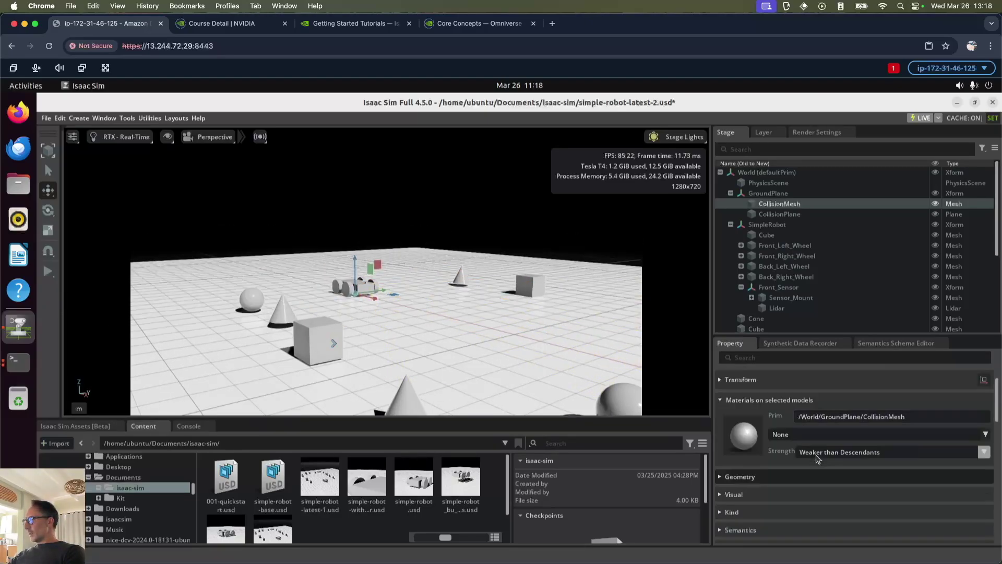
scroll(817, 458, up, 4)
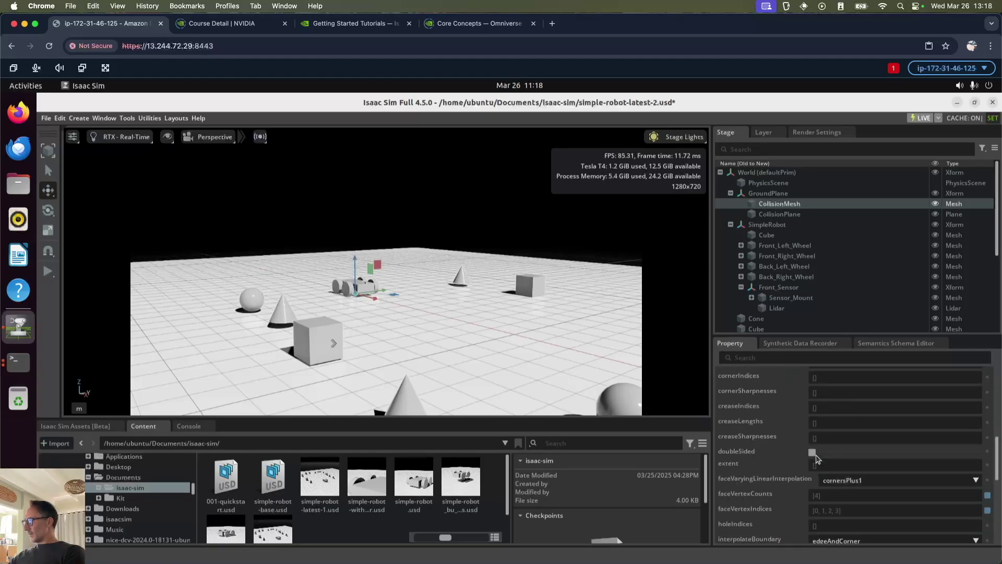
scroll(817, 458, down, 5)
scroll(818, 458, up, 3)
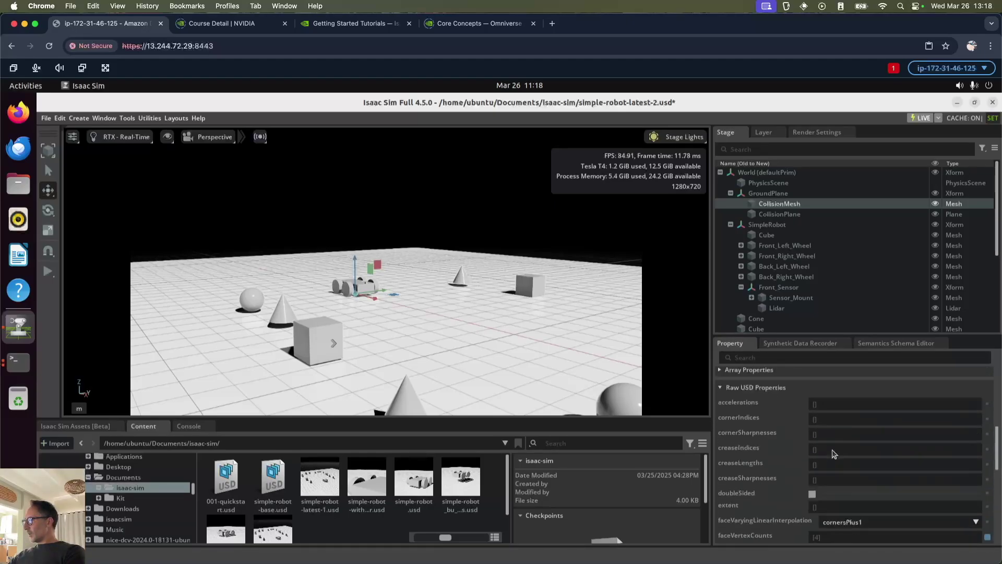
scroll(818, 458, down, 3)
scroll(782, 189, down, 5)
click(777, 171)
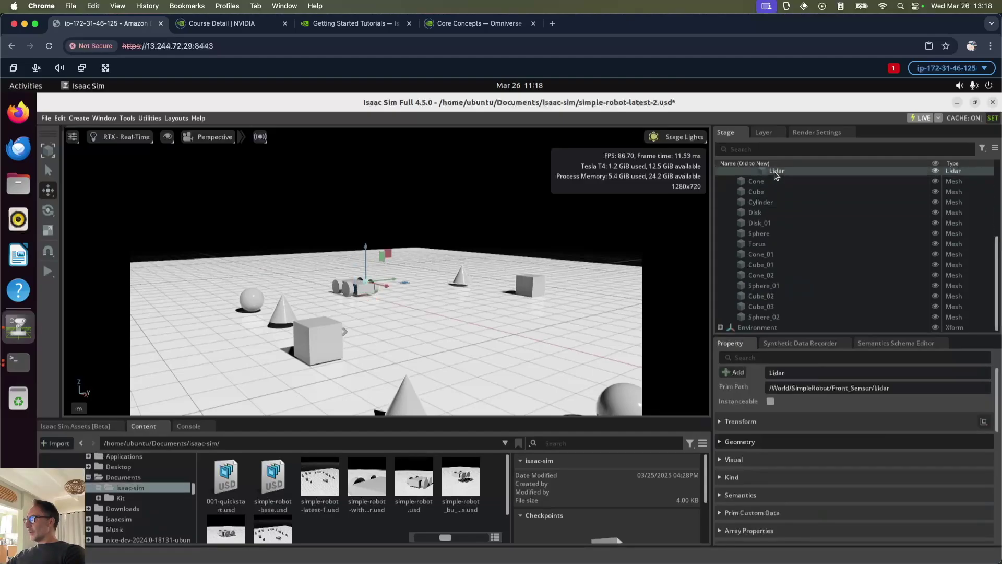
scroll(796, 510, down, 10)
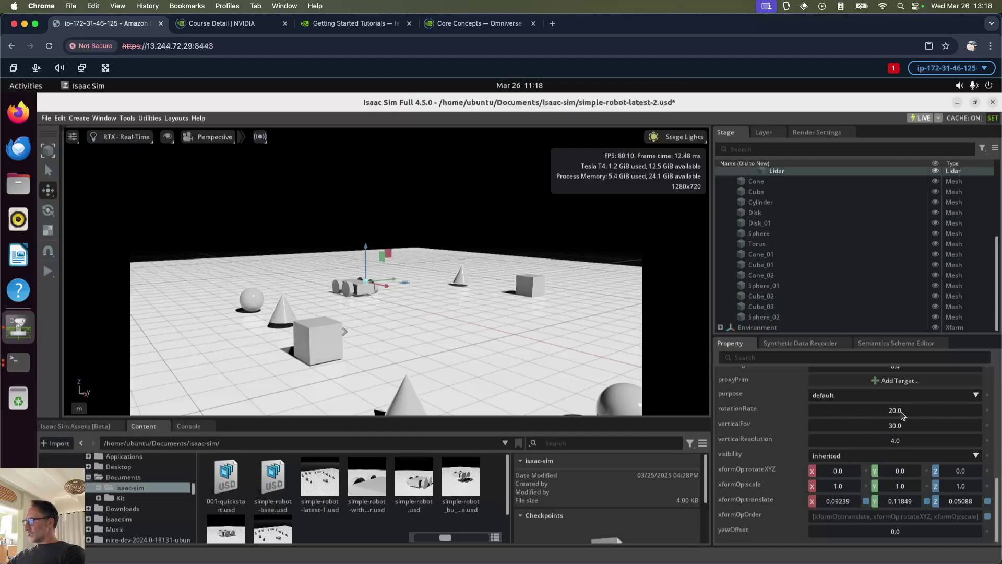
double_click(901, 412)
text(5)
key(Return)
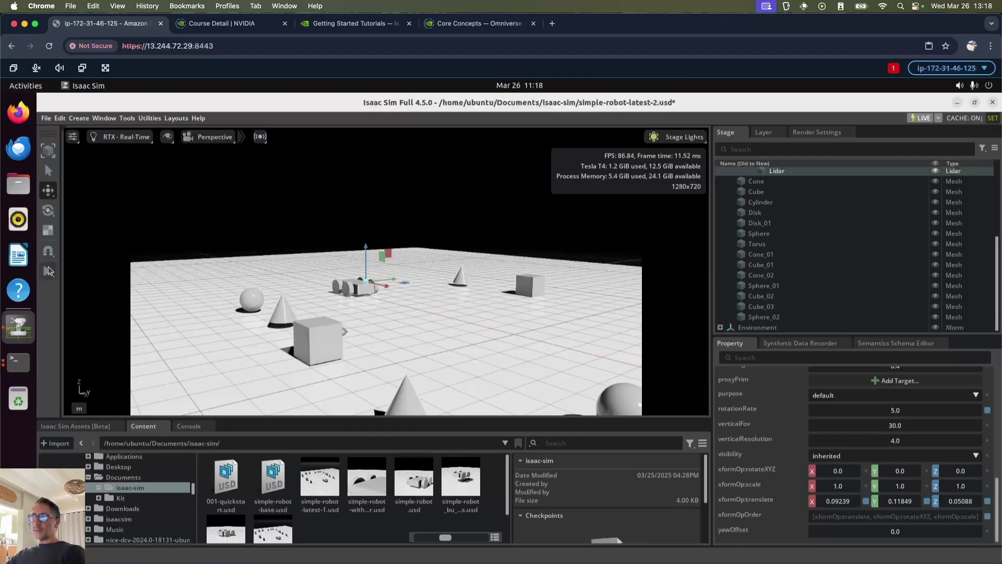
Step: Run the simulation and lower the Lidar's rotationRate further to 2
click(49, 270)
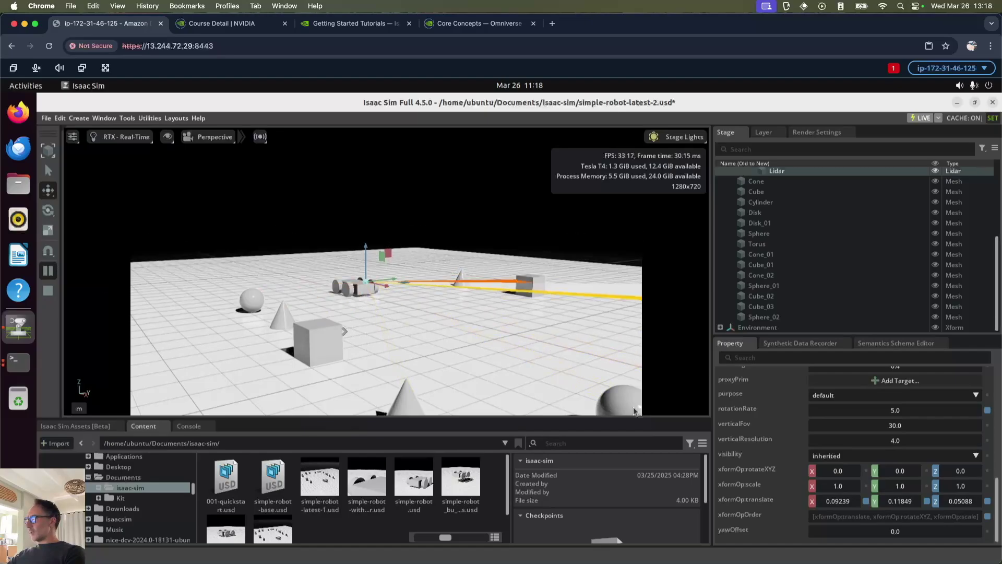
double_click(903, 411)
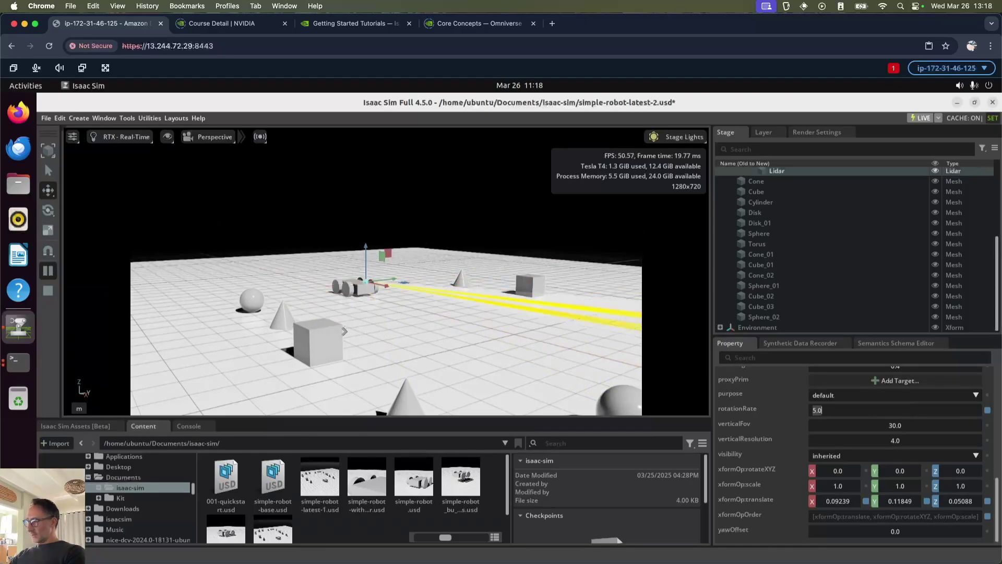
text(2)
key(Return)
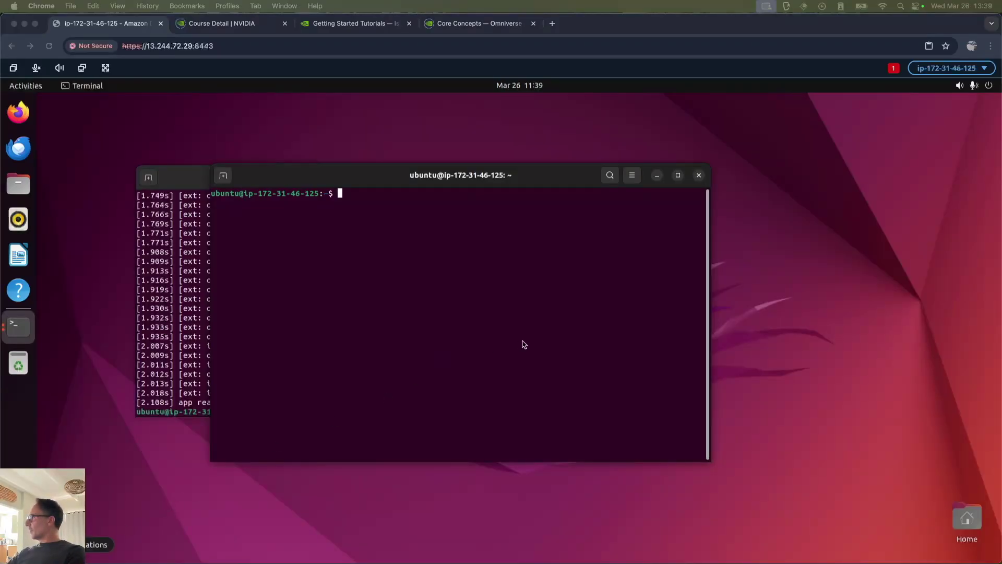
Step: Check the locale, then run sudo apt update && sudo apt install curl -y
click(495, 327)
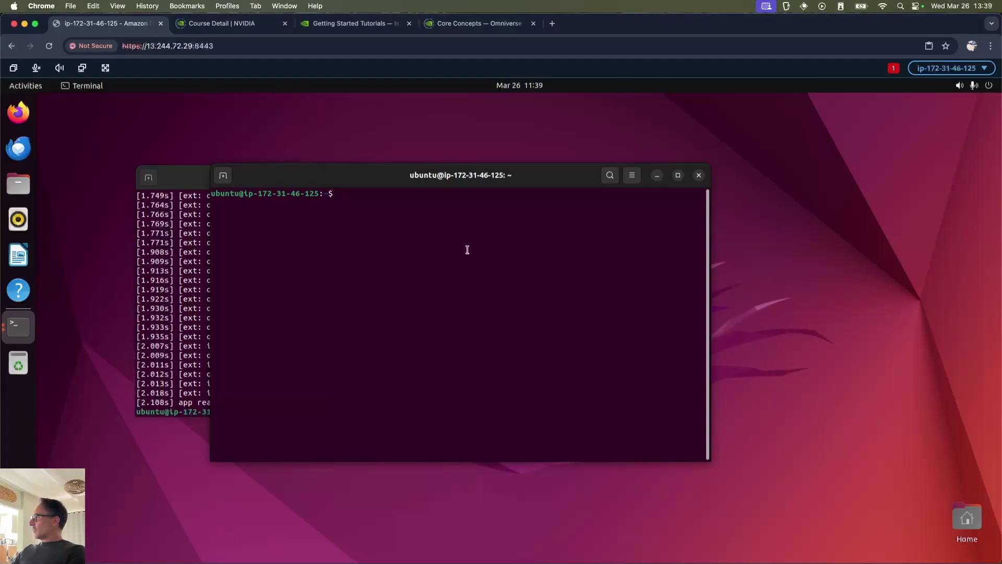
text(loca)
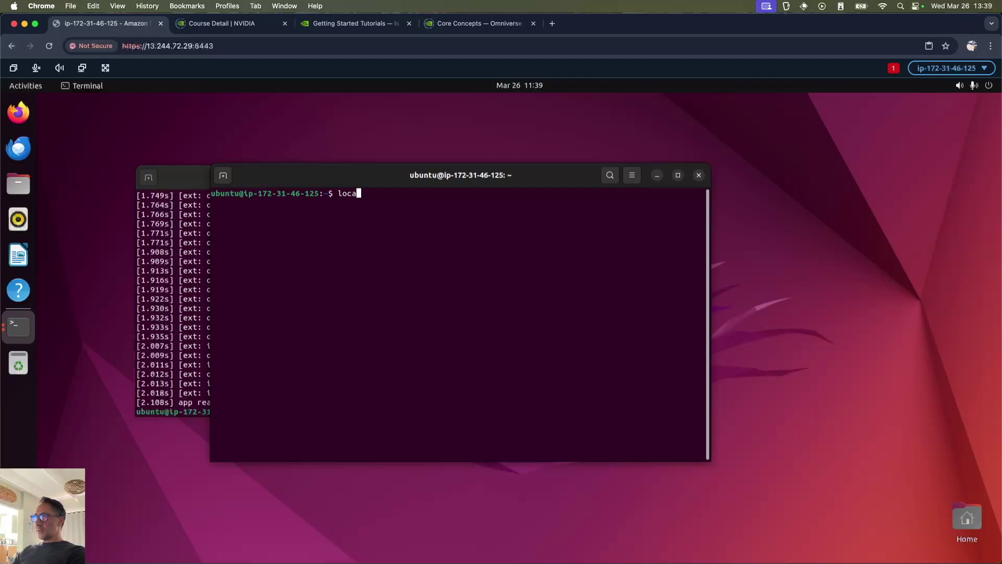
text(le)
key(Return)
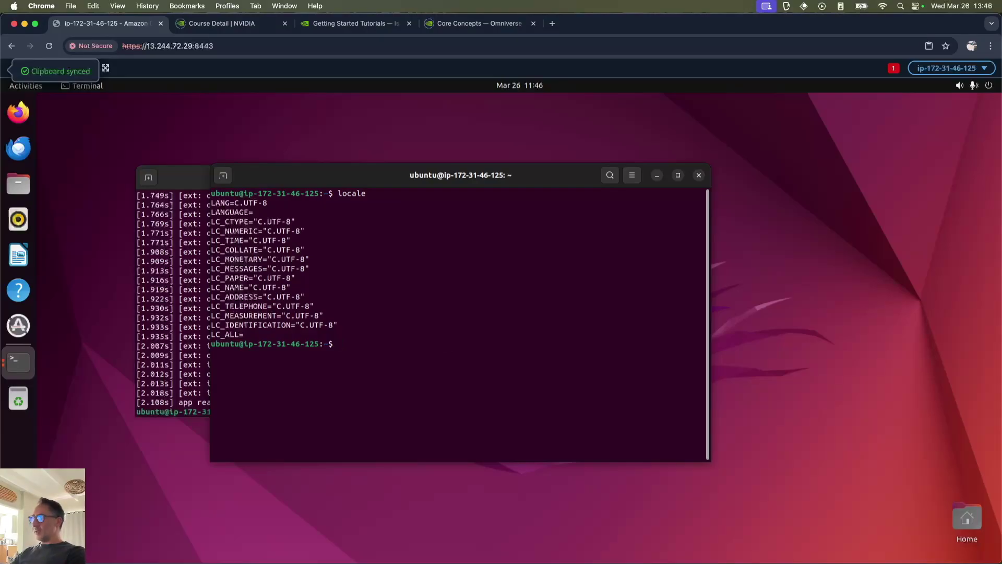
text(sudo apt update && sudo apt install curl -y)
key(Return)
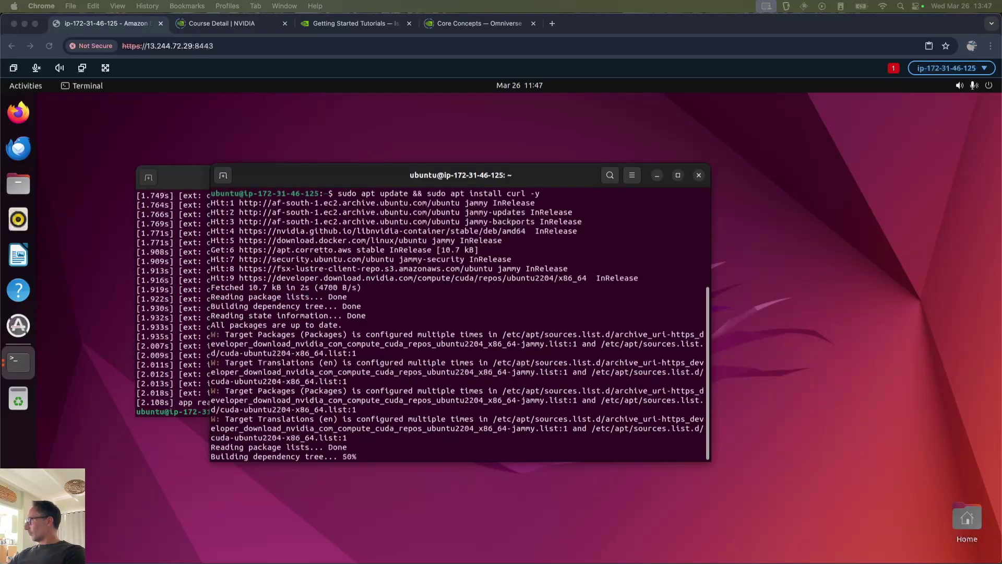
Step: Download the ROS 2 apt key and add the ros2.list repository source
text(sudo curl -sSL https://raw.githubusercontent.com/ros/rosdistro/master/ros.key -o /usr/share/keyrings/ros-archive-keyring.gpg)
key(Return)
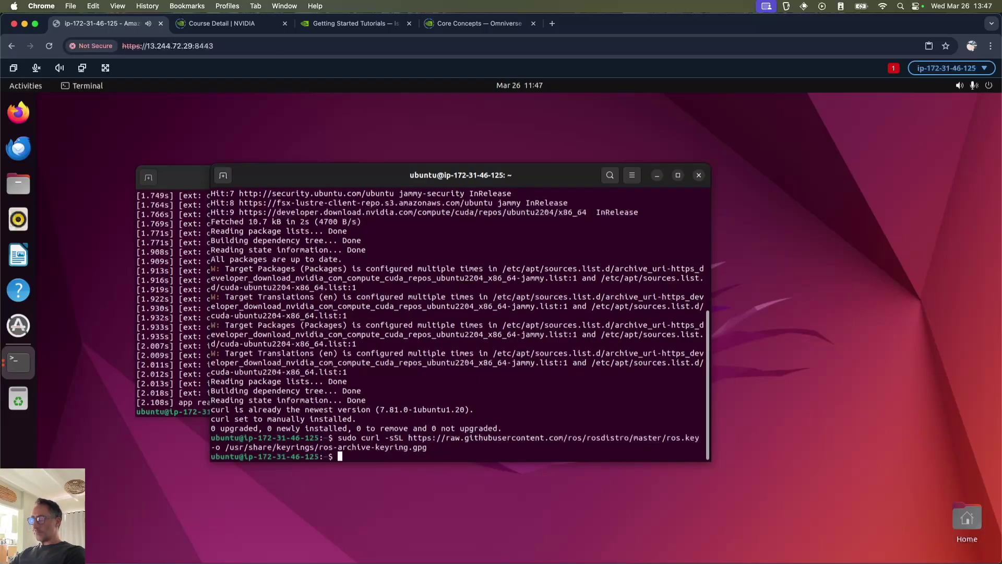
key(ctrl+shift+v)
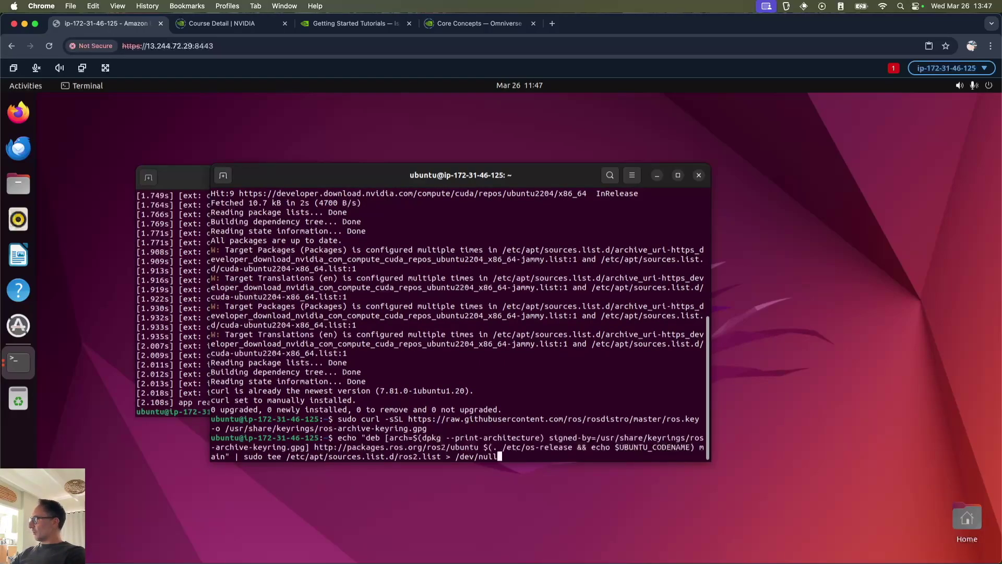
key(Return)
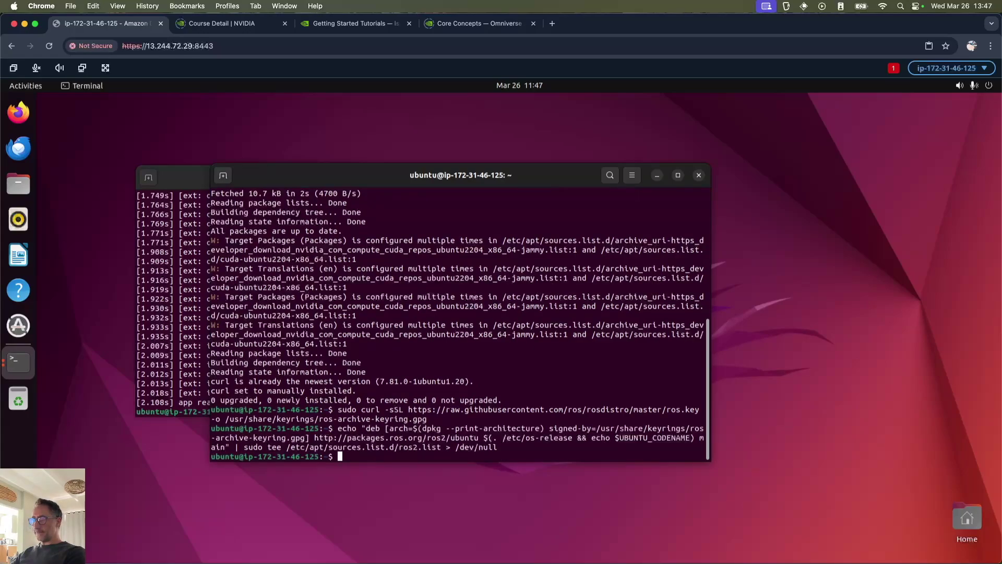
Step: Update and upgrade packages, install ros-humble-desktop and ros-dev-tools, and source /opt/ros/humble/setup.bash
text(sudo apt update)
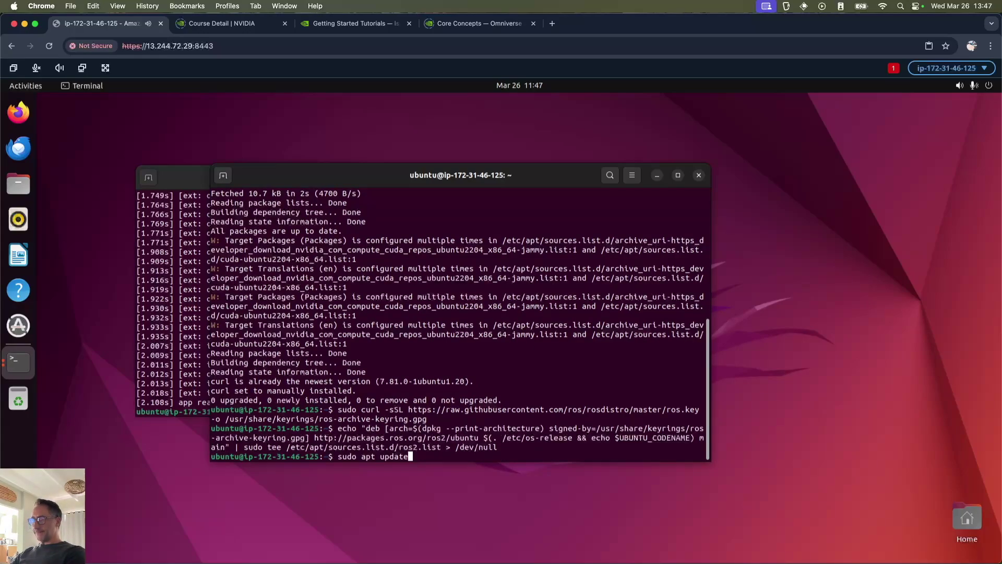
key(Return)
text(sudo apt upgrade)
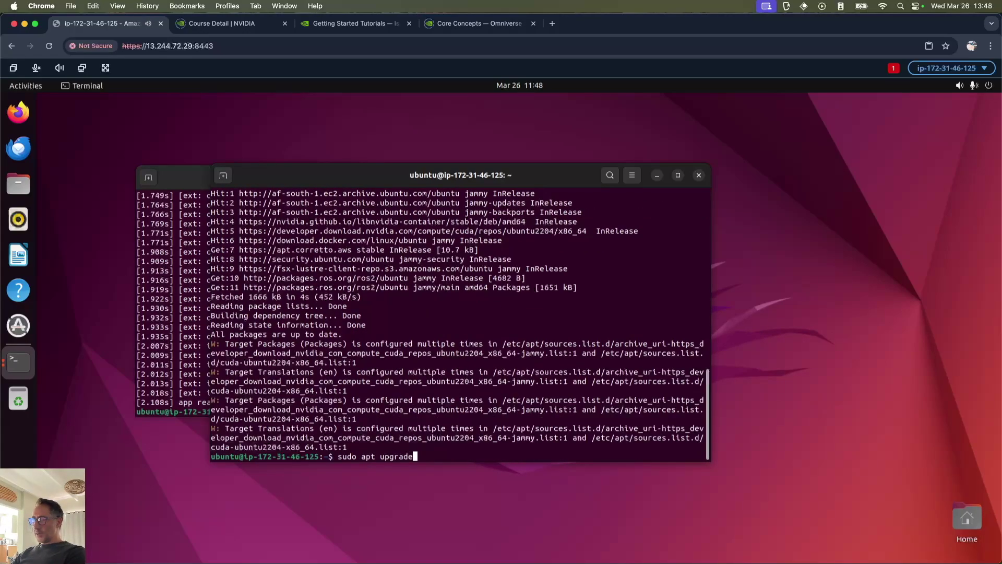
key(Return)
text(sudo apt install ros-humble-desktop)
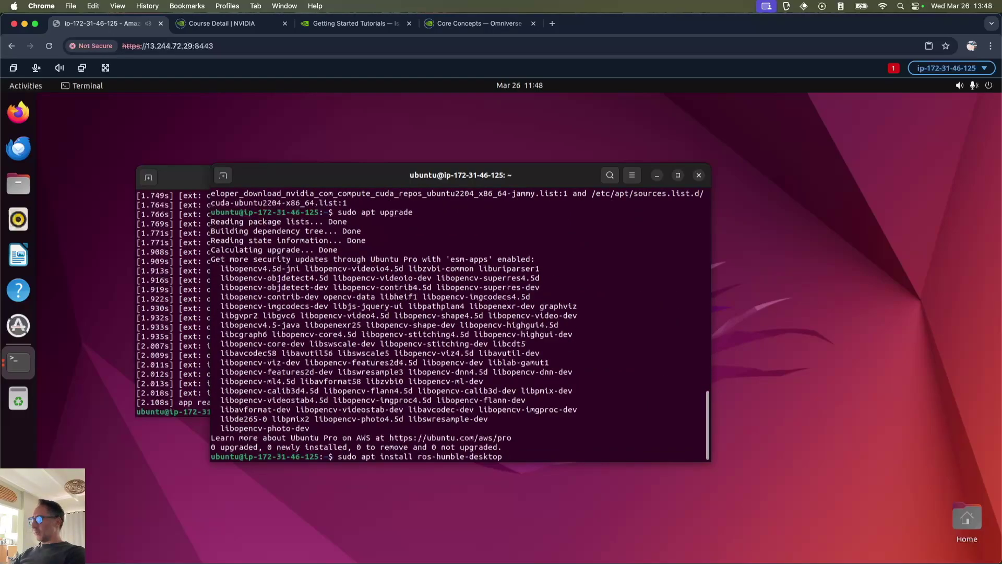
key(Return)
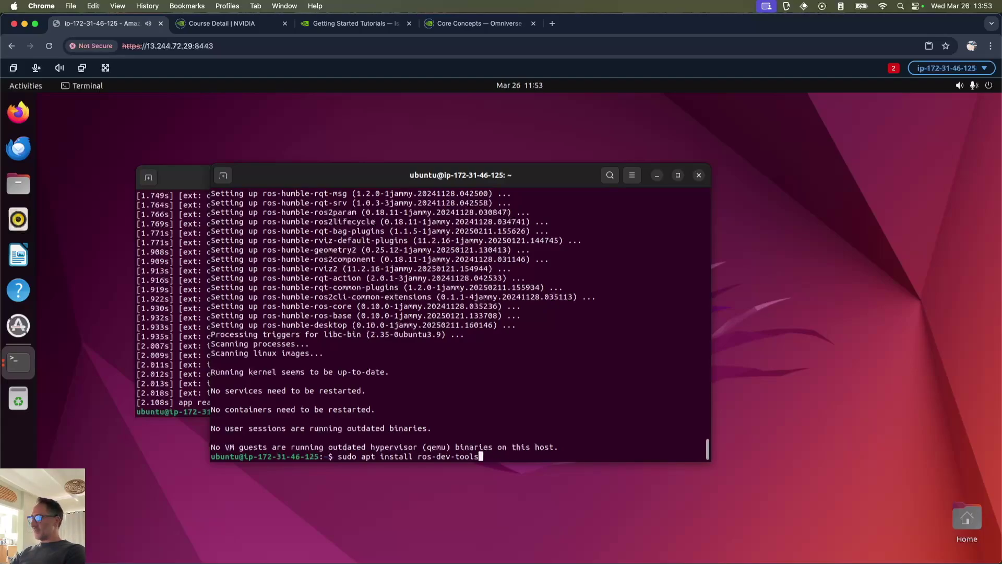
key(Return)
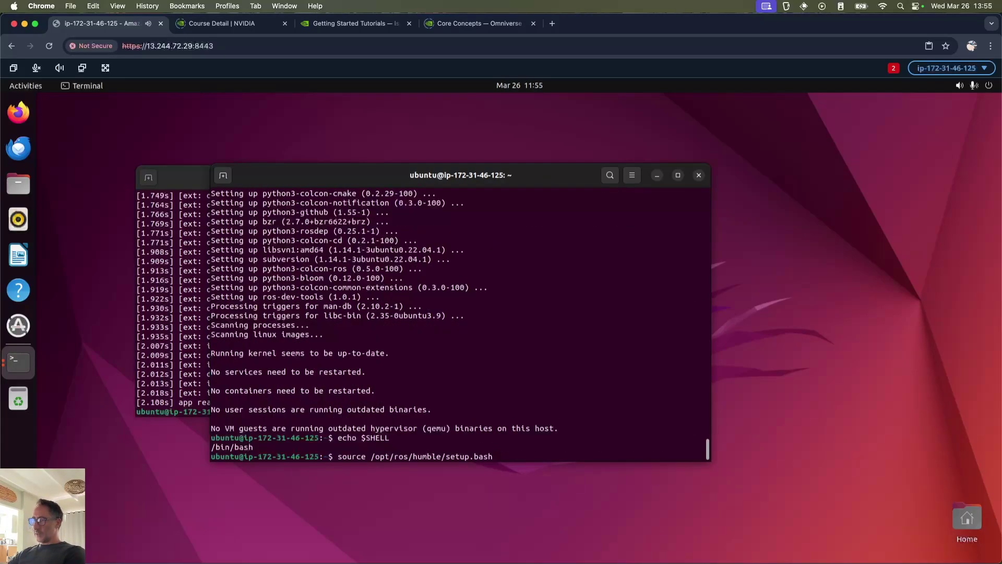
key(Return)
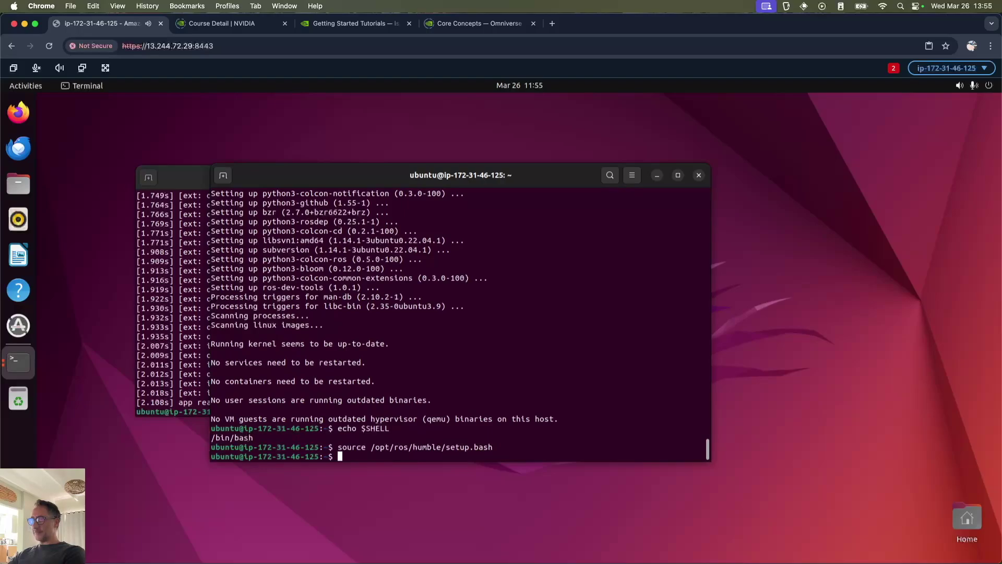
Step: Start the ROS 2 demo talker node in the terminal
click(502, 441)
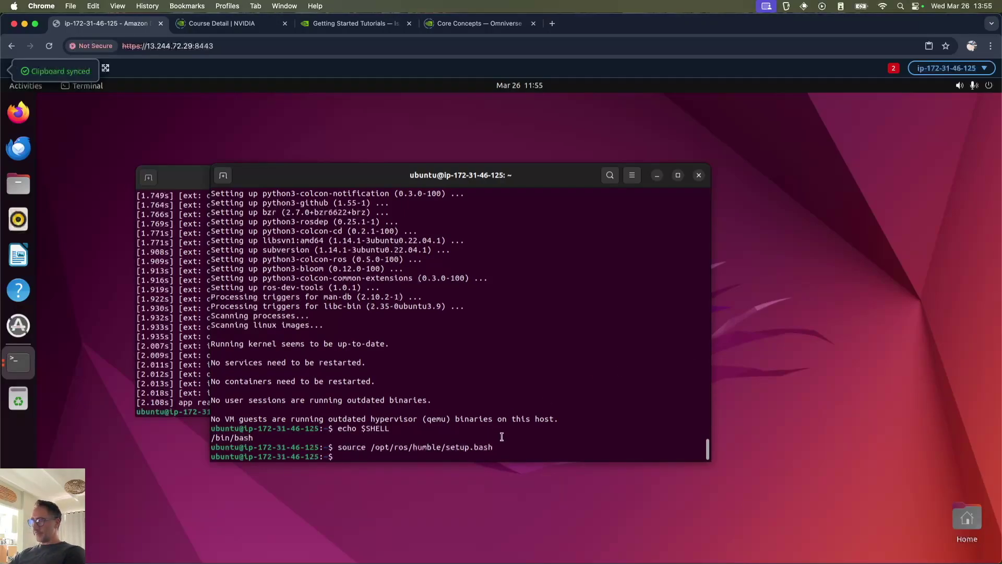
text(ros2 run demo_nodes_cpp talker)
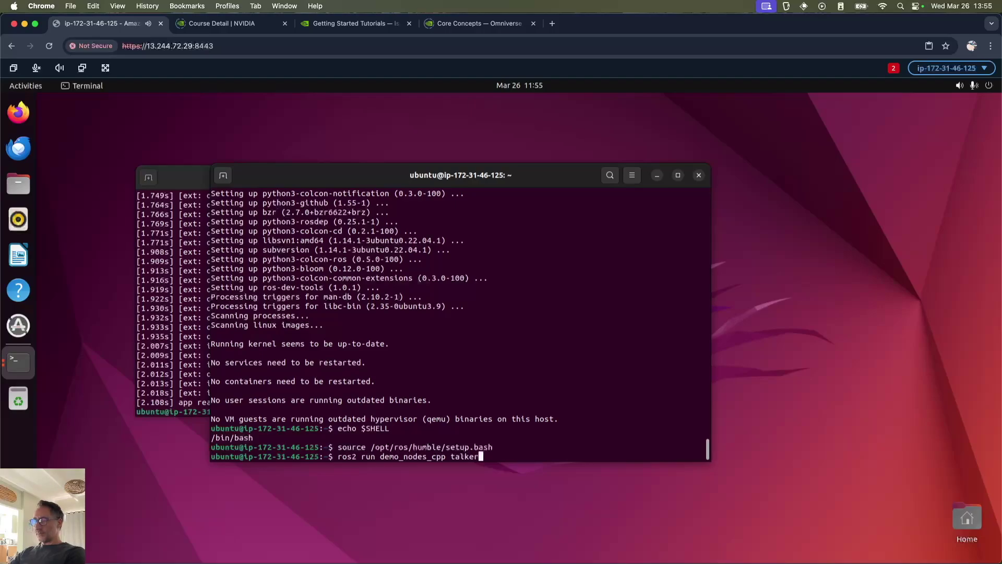
key(Return)
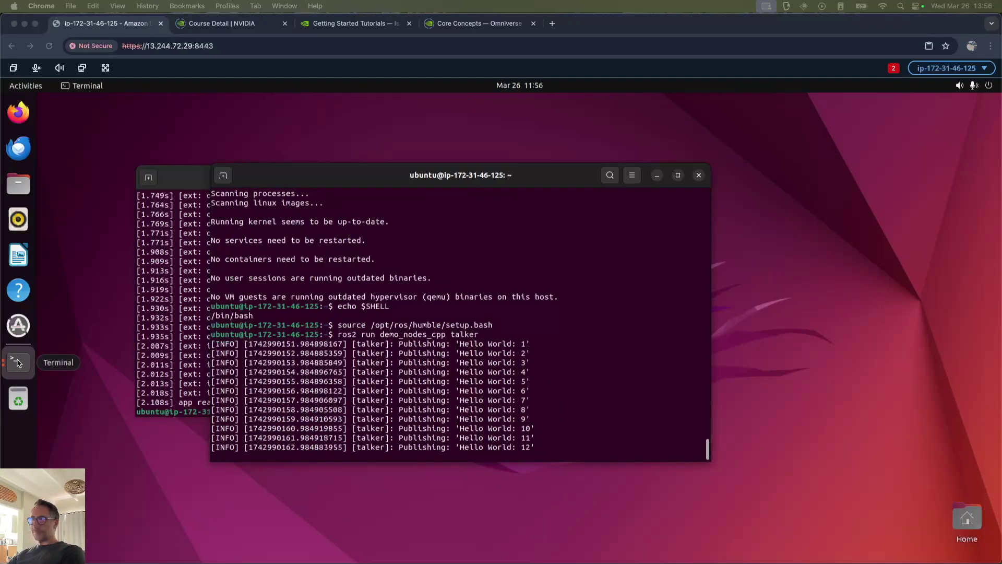
Step: In a second terminal, source ROS and run 'ros2 run demo_nodes_py listener'
right_click(18, 361)
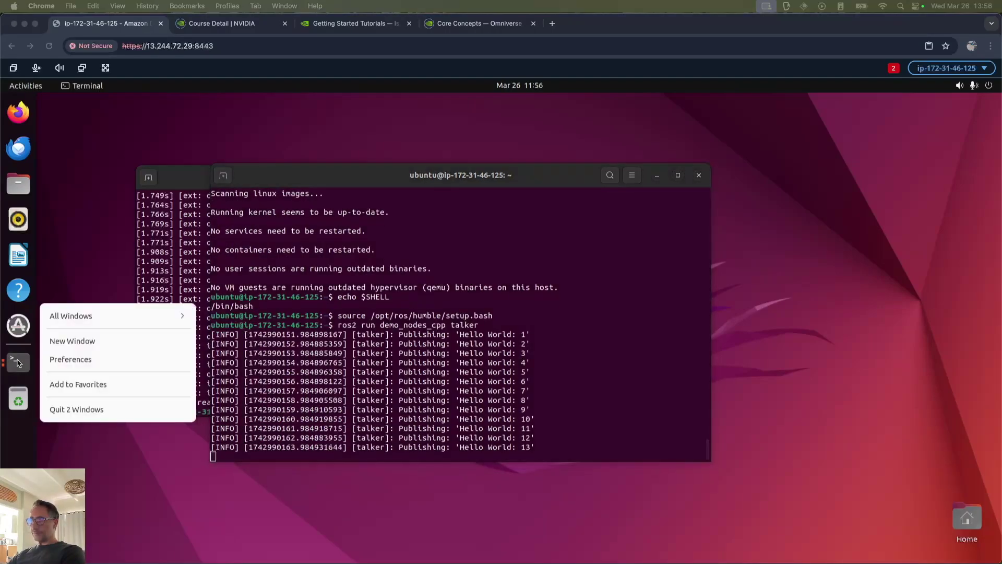
click(93, 340)
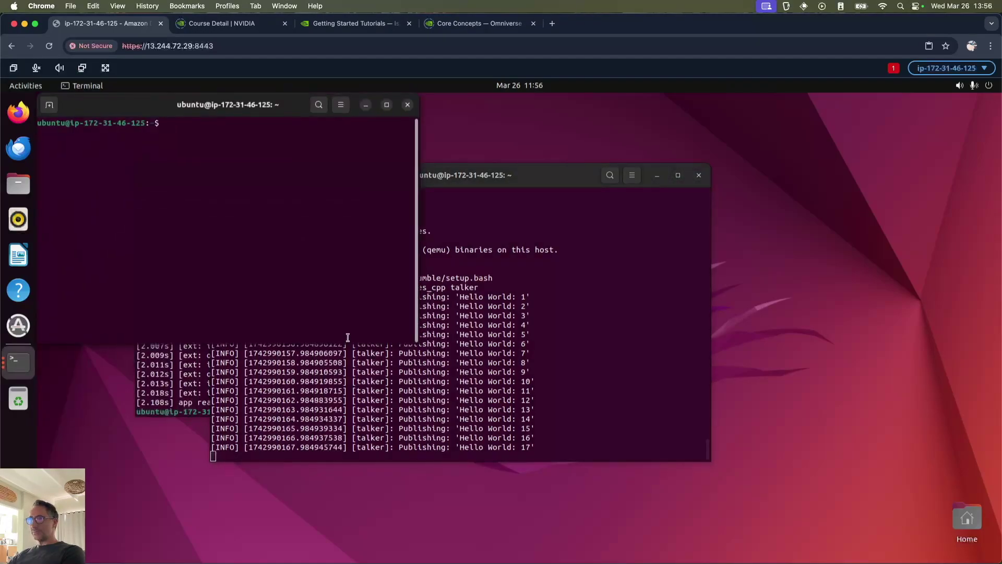
right_click(279, 265)
click(326, 296)
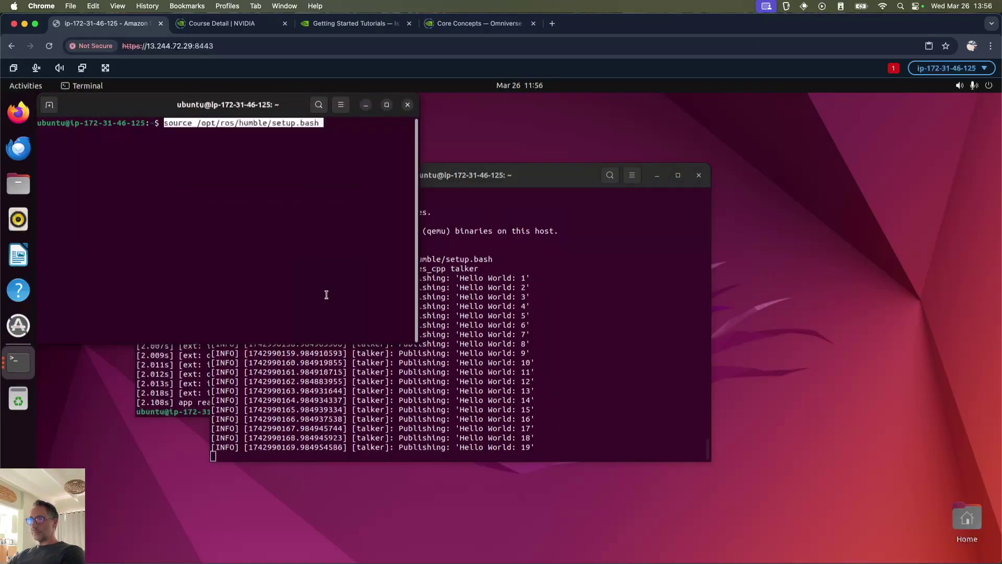
key(Return)
text(ros2 run demo_nodes_py listener)
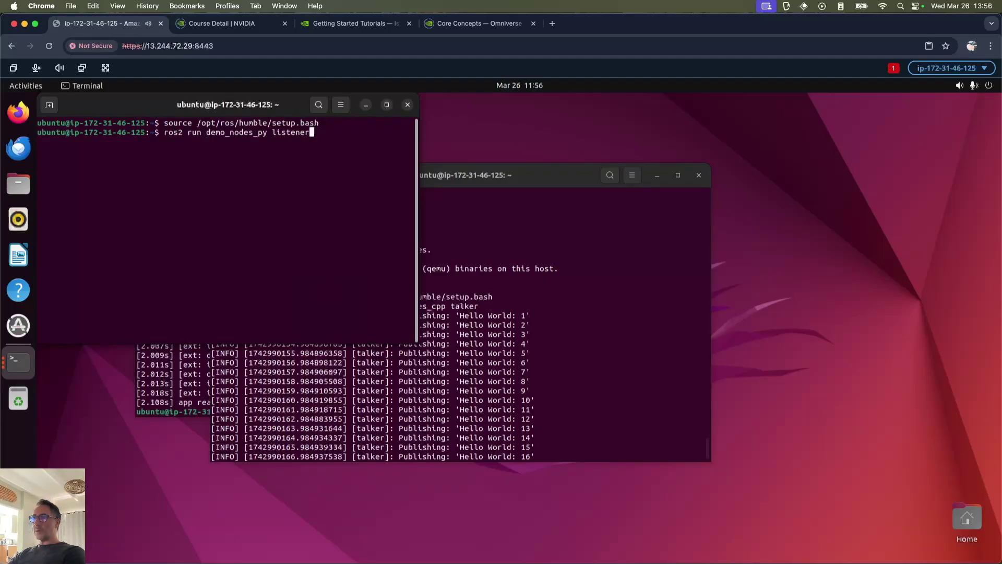
key(Return)
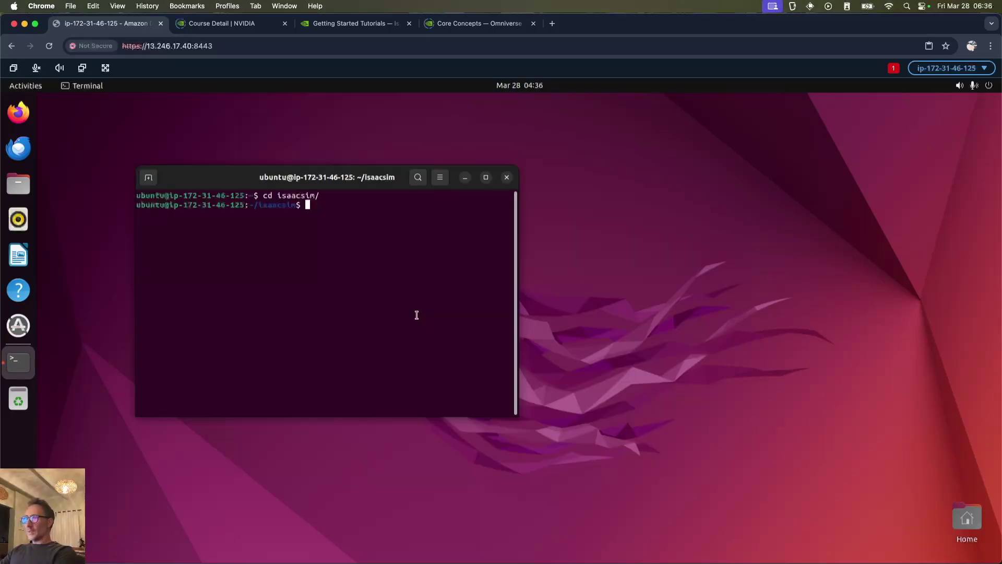
Step: In the isaacsim folder, source ROS 2 Humble and confirm the ros2 command works
text(ros2)
key(Return)
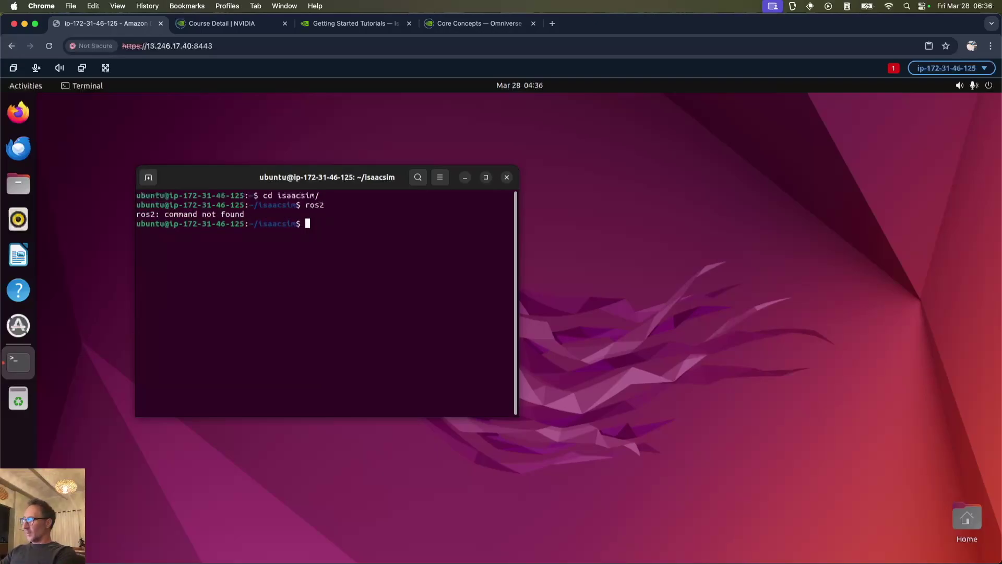
text(cd isaacsim/)
key(Up)
key(Up)
key(Up)
key(Up)
key(Up)
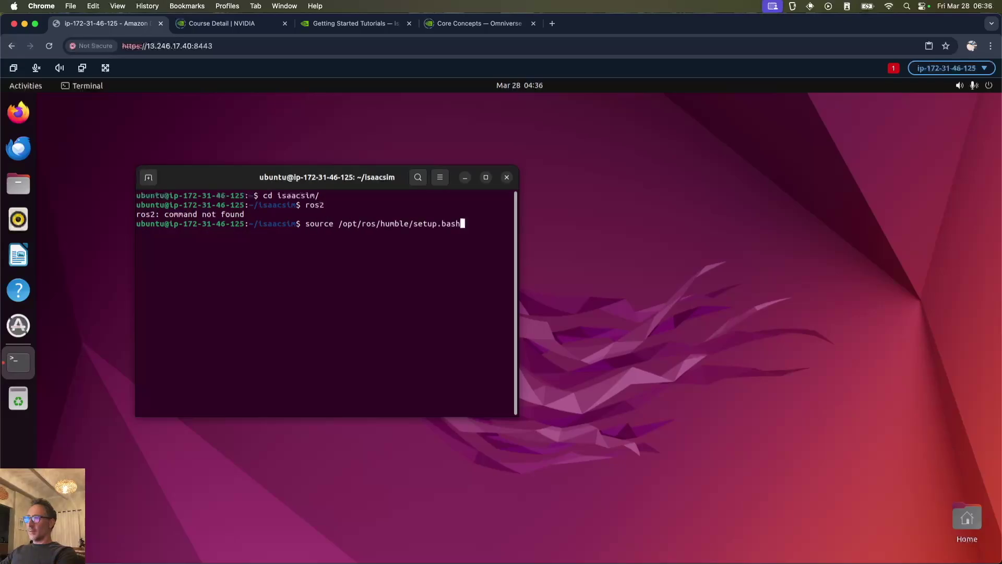
key(Return)
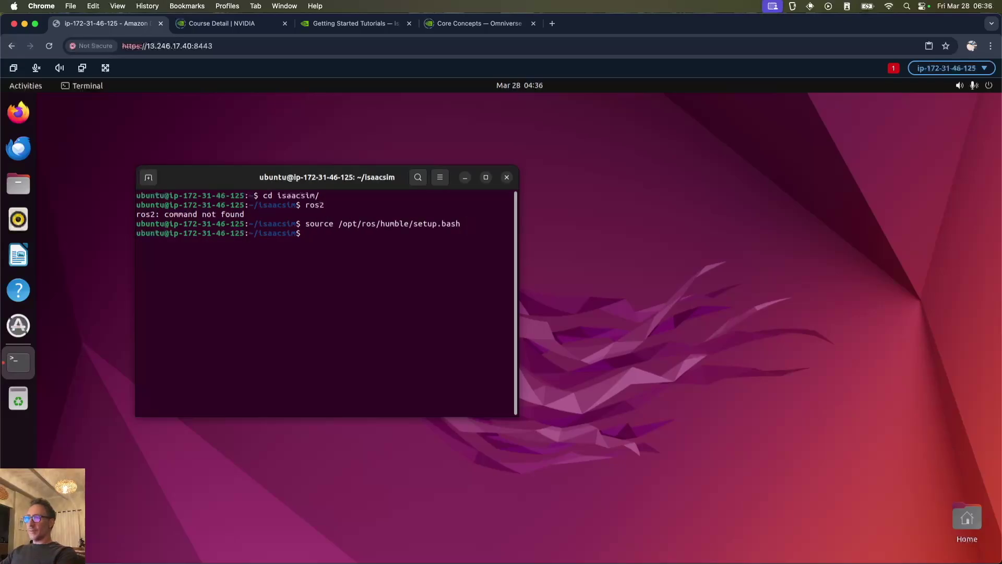
key(Up)
key(Up)
key(Return)
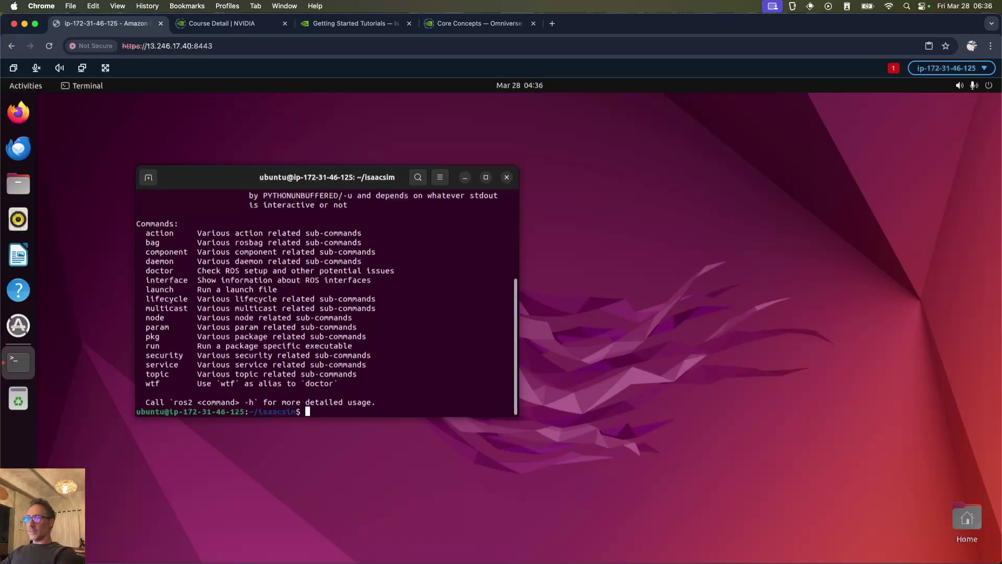
Step: Run 'ros2 topic list', then launch ./isaac-sim.selector.sh
key(Up)
key(Up)
key(Down)
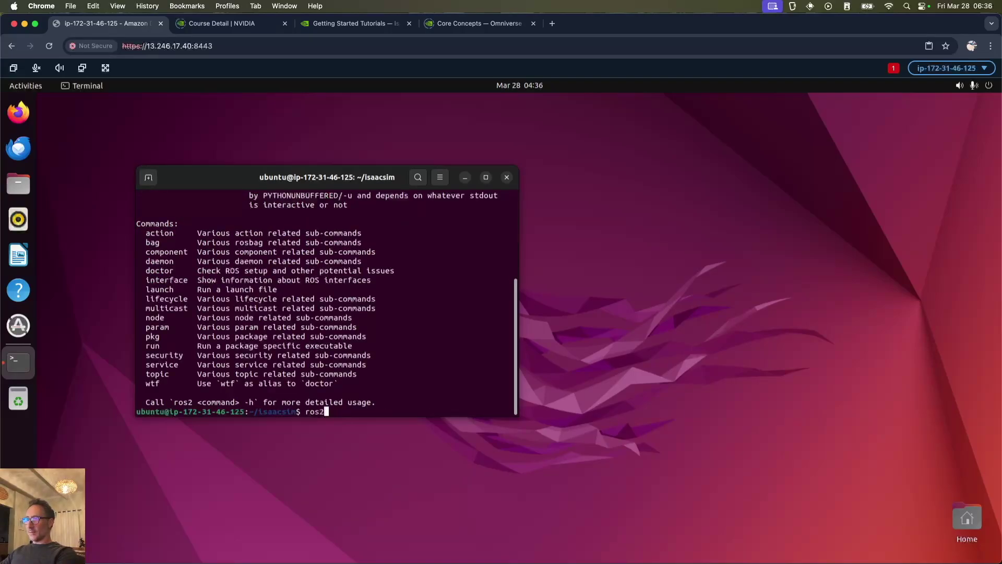
key(Down)
text(cd isaacsim/)
key(Up)
key(Return)
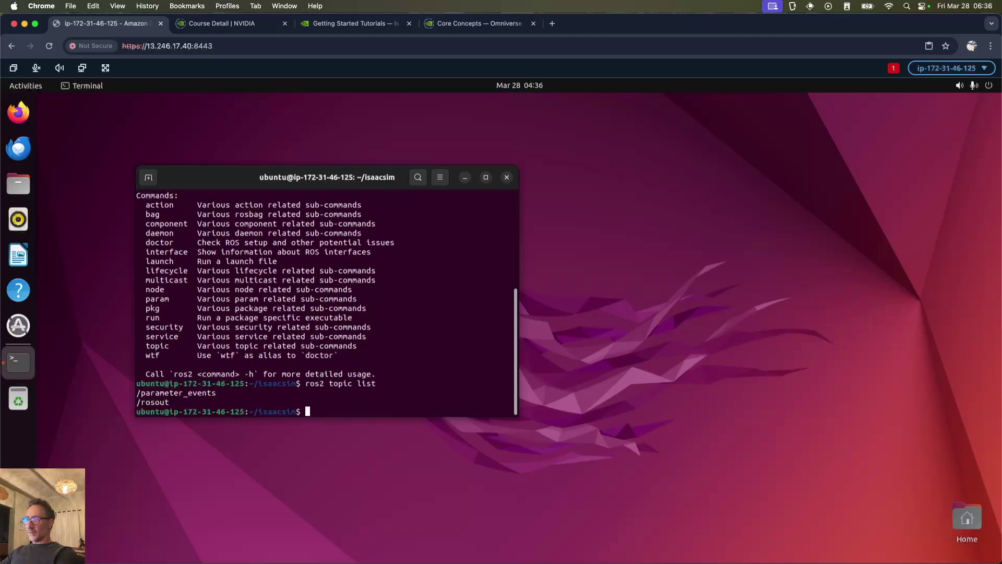
key(Up)
key(Up)
key(Up)
key(Up)
key(Up)
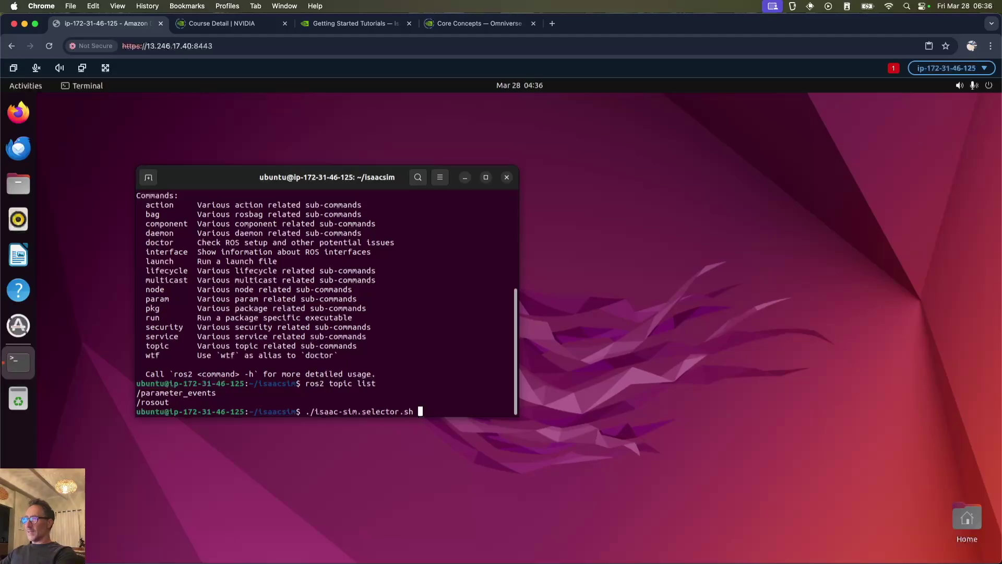
key(Return)
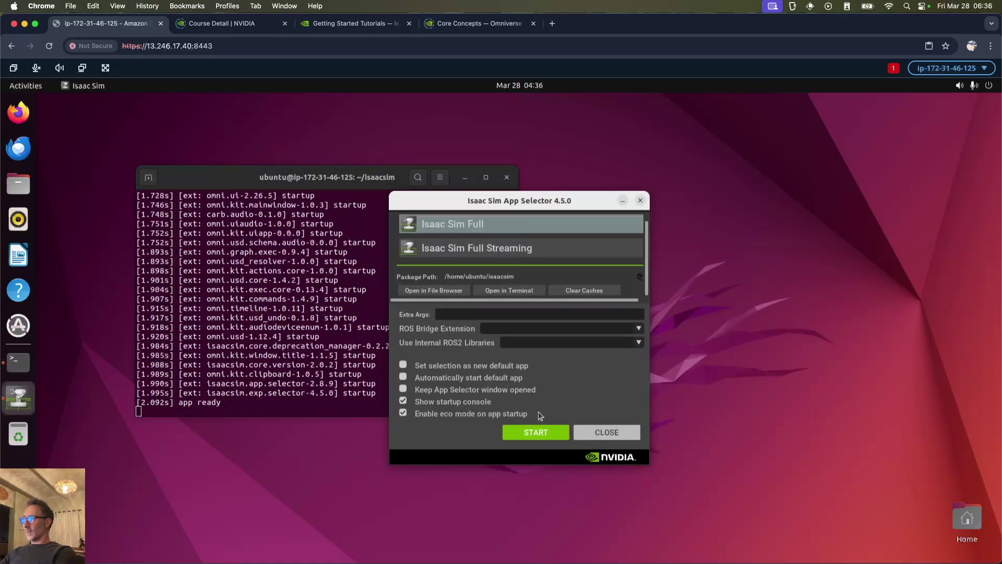
Step: Start Isaac Sim Full and reopen the recent stage simple-robot-latest-3.usd
click(542, 433)
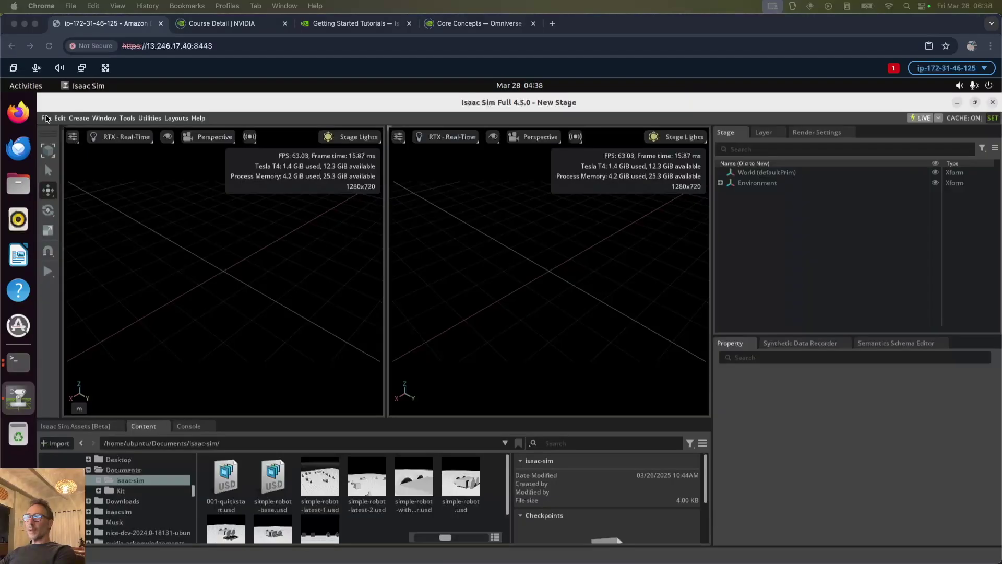
click(46, 118)
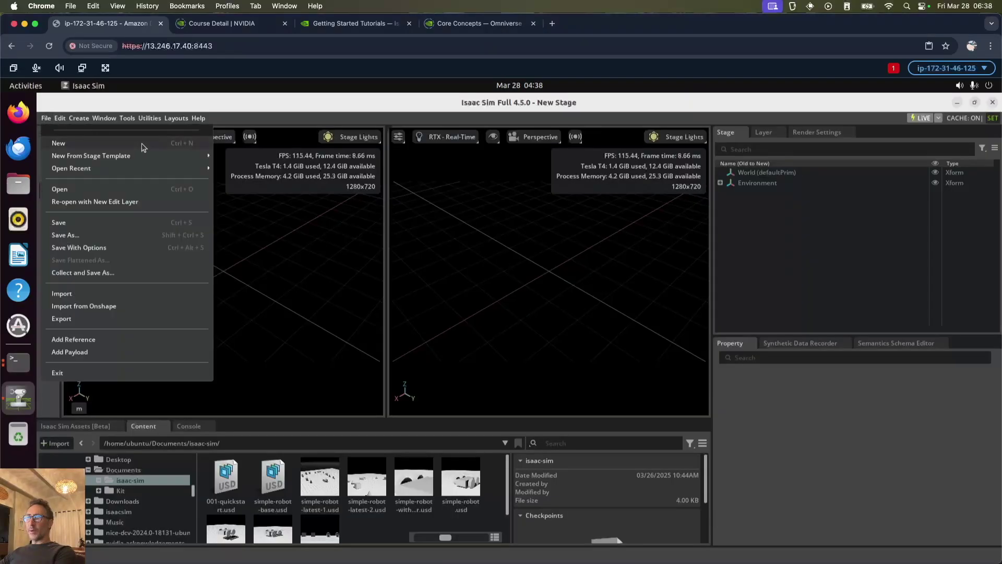
mouse_move(155, 168)
click(383, 179)
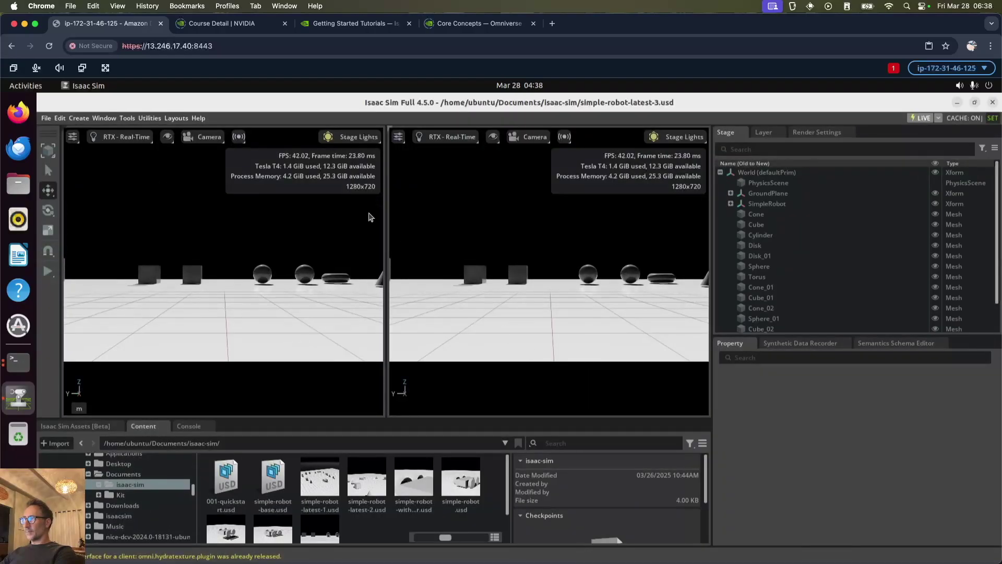
Step: Switch the left viewport's camera from the scene camera to Perspective
click(201, 138)
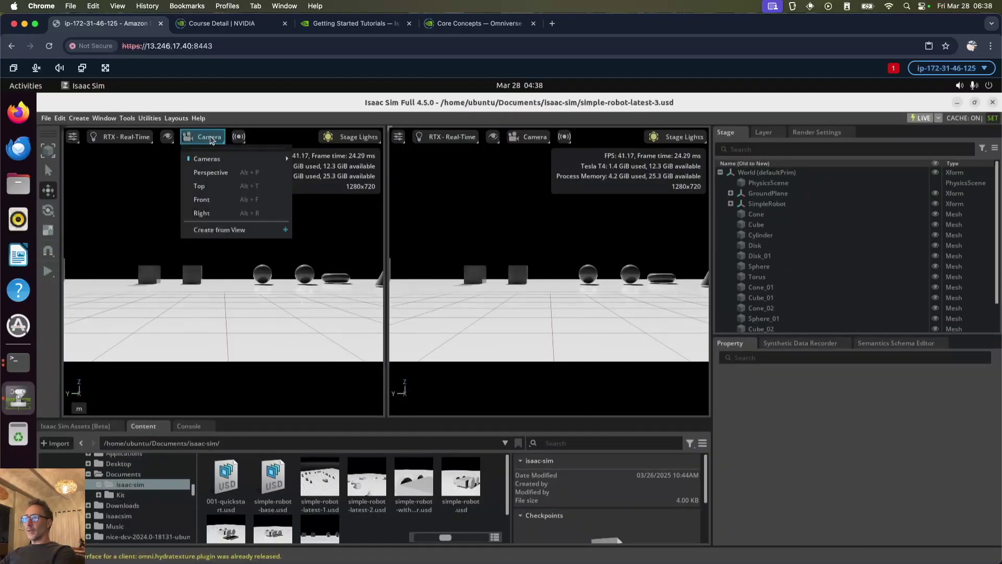
click(215, 178)
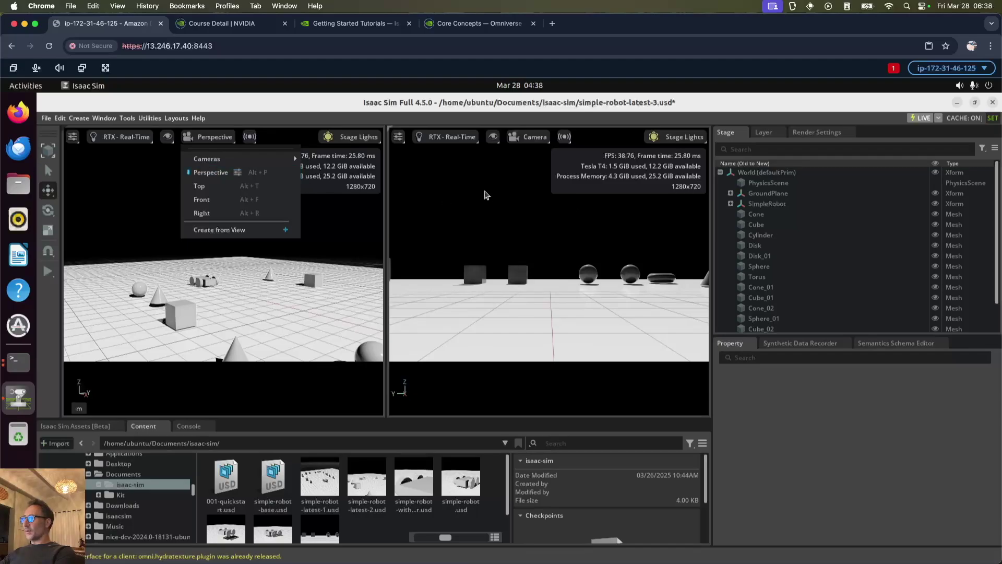
click(524, 170)
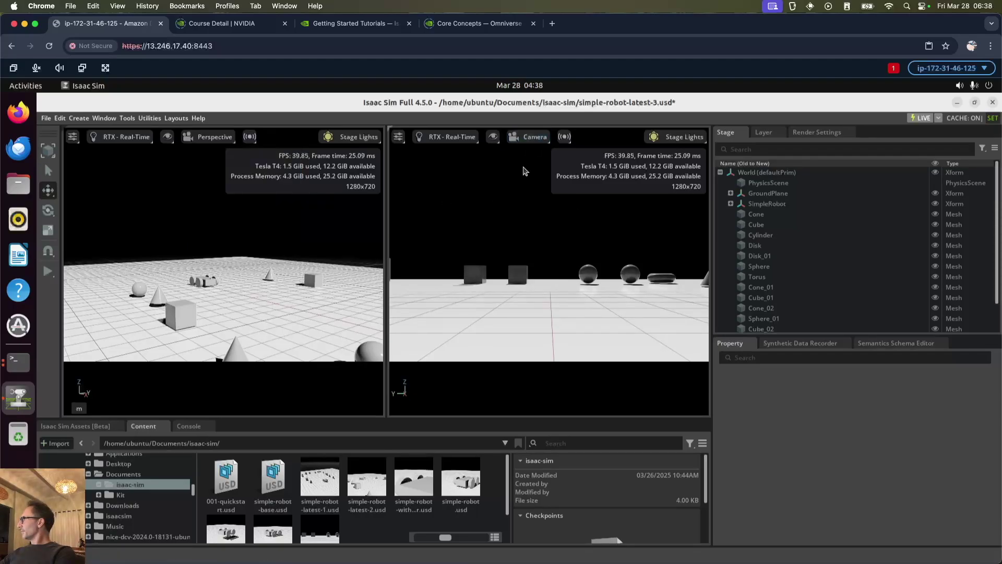
click(104, 118)
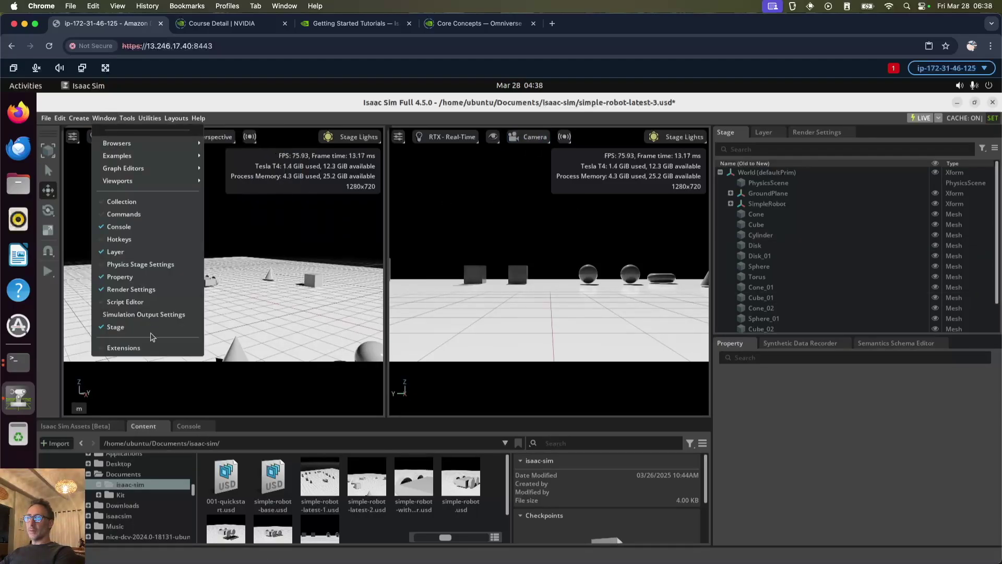
Step: Filter the Extensions manager by 'ros2' and switch on the ROS 2 Bridge extension
click(157, 347)
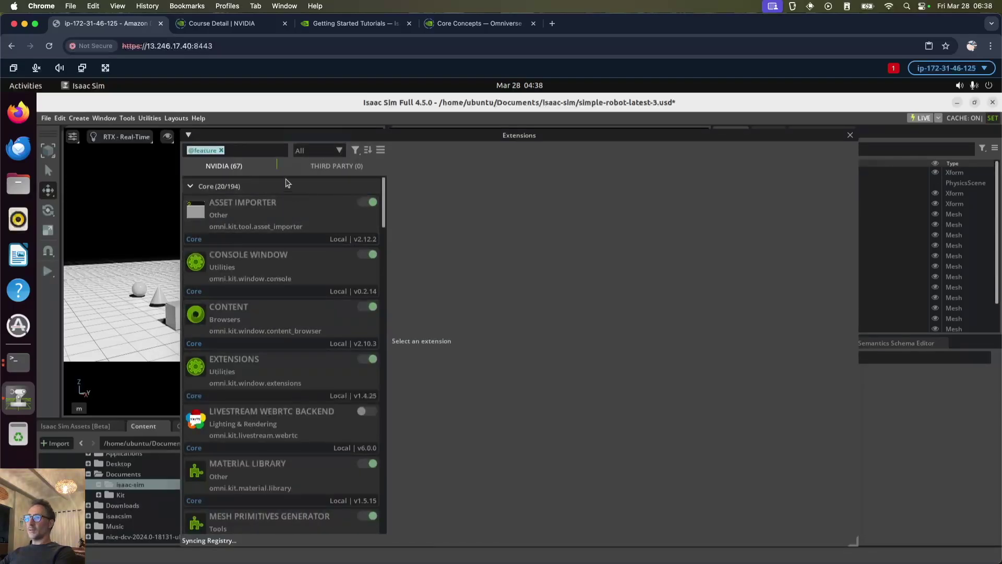
click(222, 151)
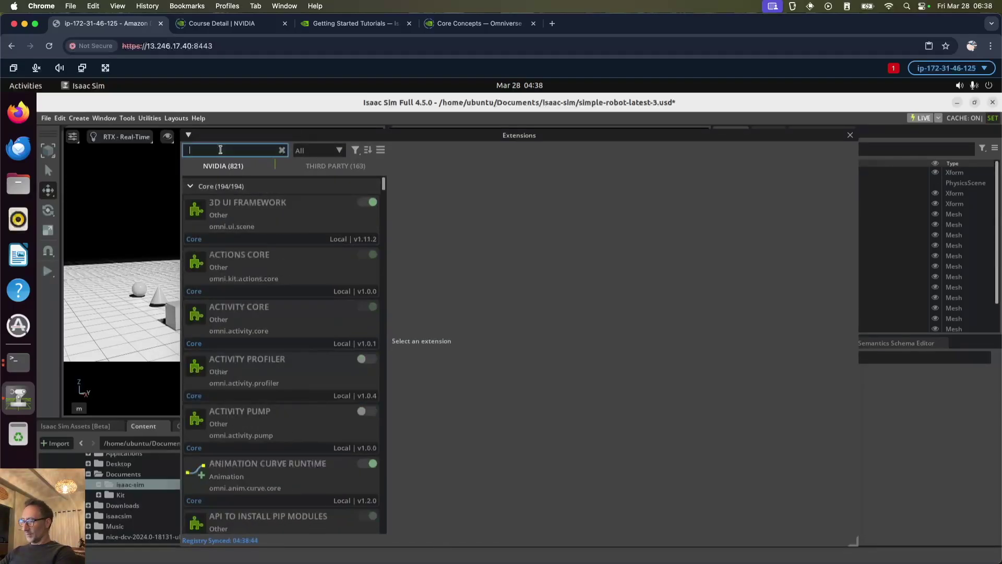
text(ros2)
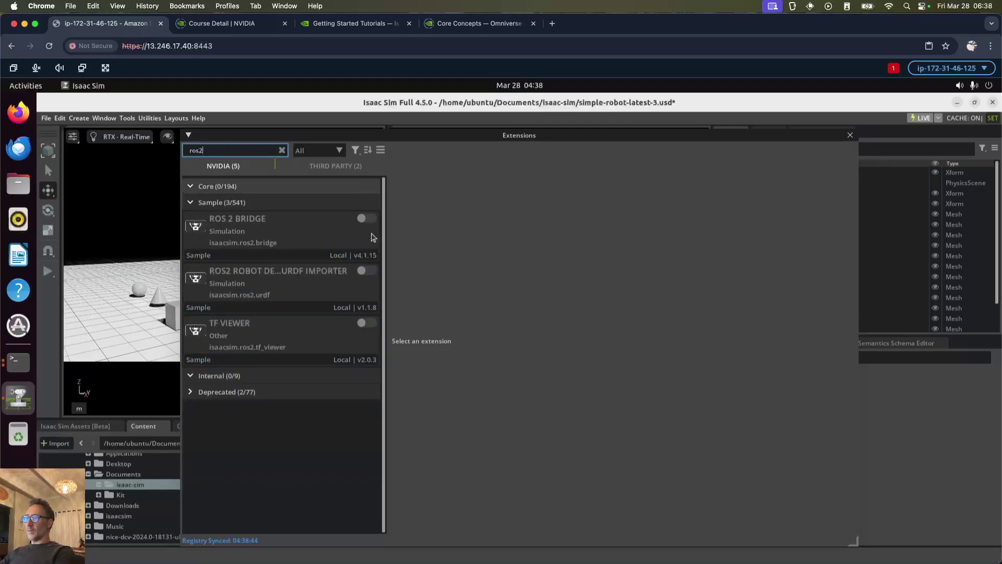
key(Return)
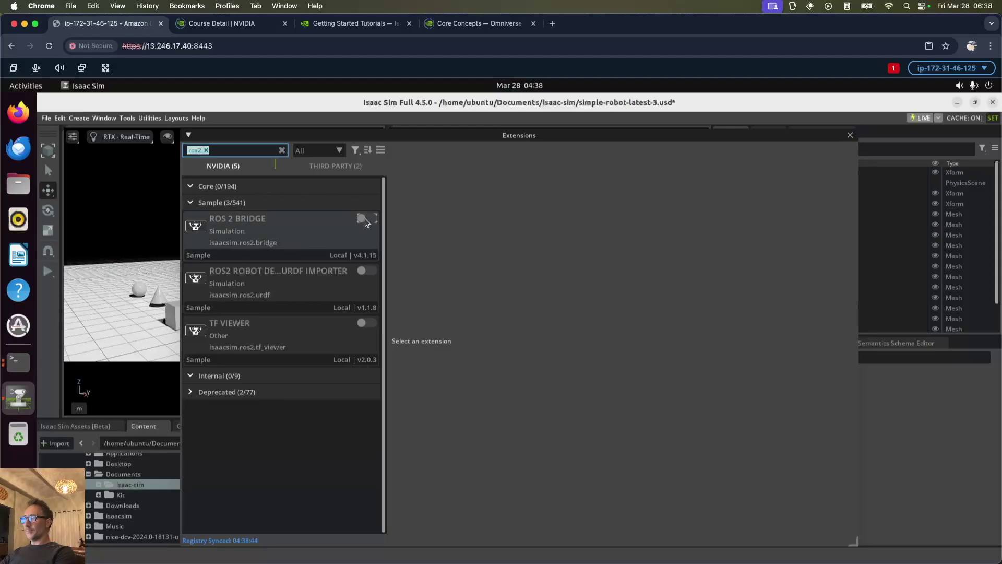
click(366, 219)
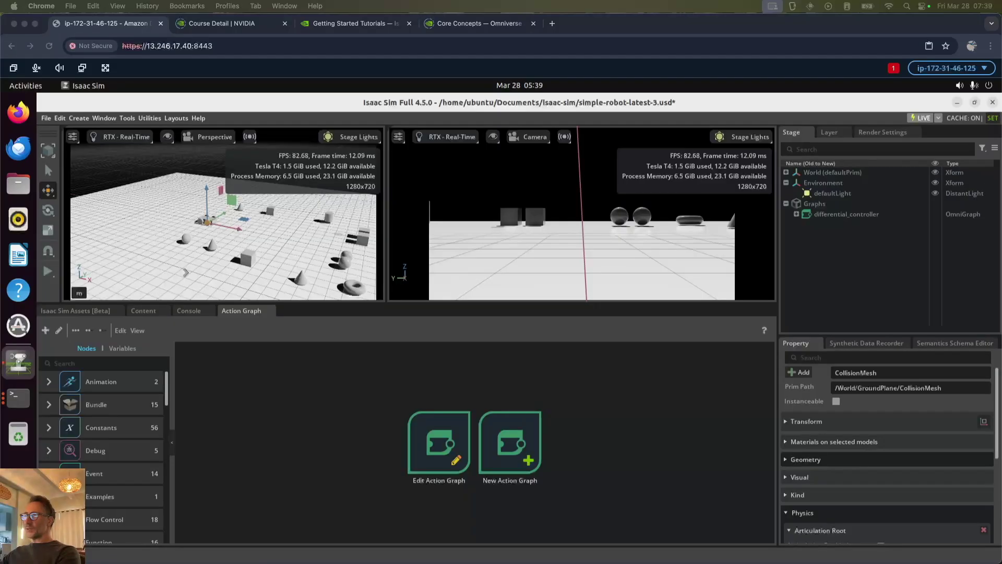
Step: Create a new Action Graph and move it under the Graphs group
right_click(818, 204)
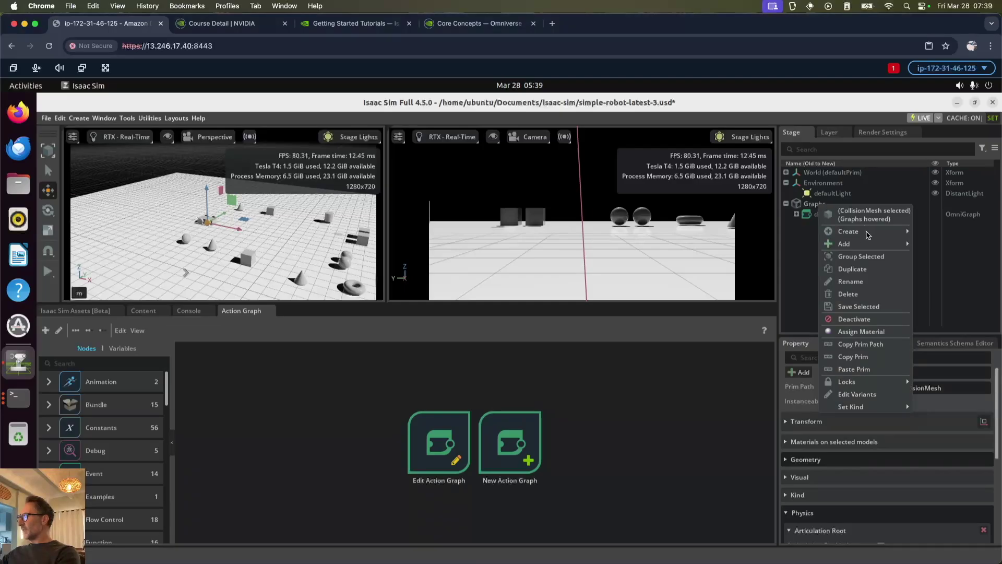
mouse_move(874, 236)
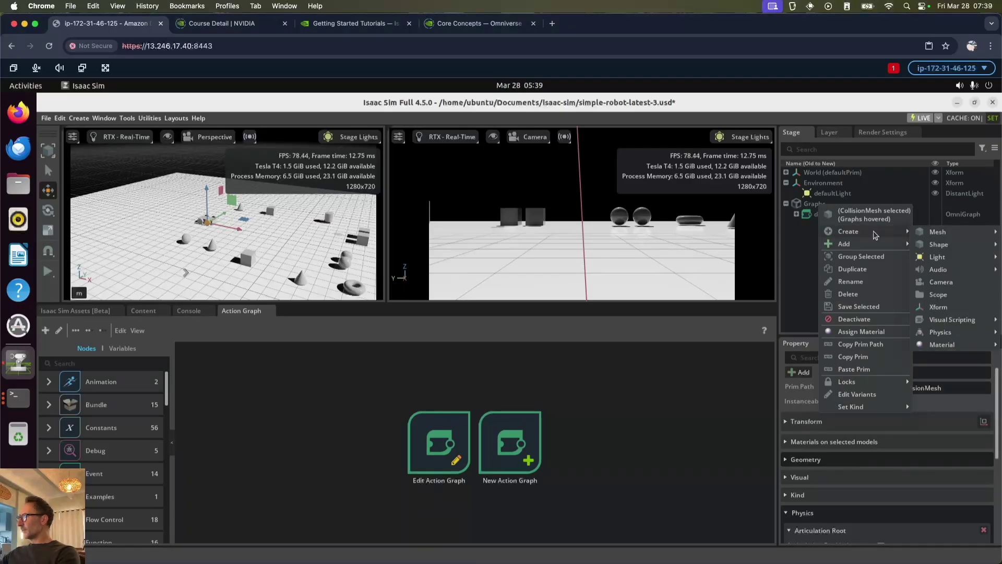
mouse_move(947, 322)
click(876, 321)
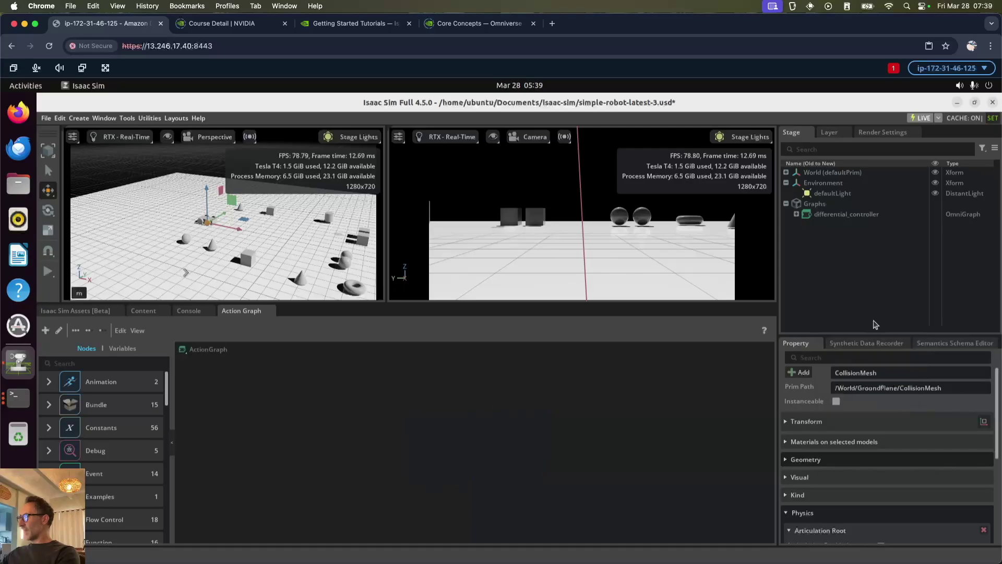
click(786, 172)
click(797, 204)
scroll(849, 242, down, 5)
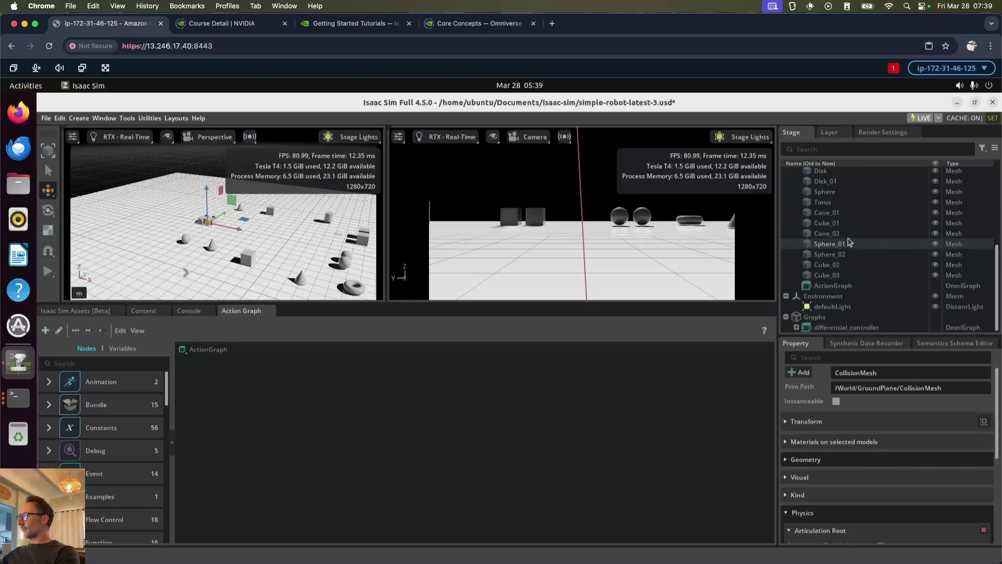
drag(835, 288, 841, 317)
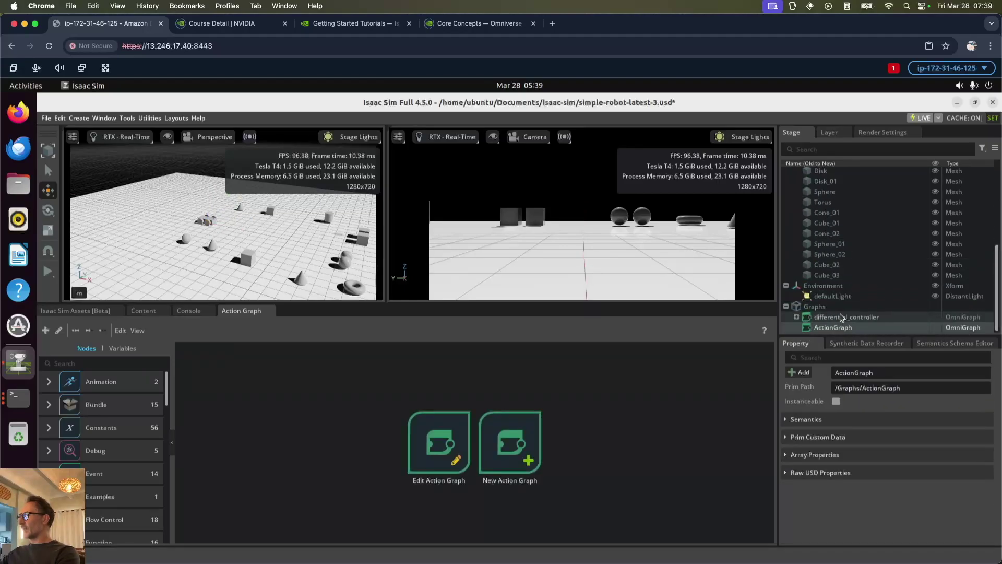
Step: Rename the graph to ROS2_LidarStream and open it in the graph editor
right_click(833, 329)
click(882, 398)
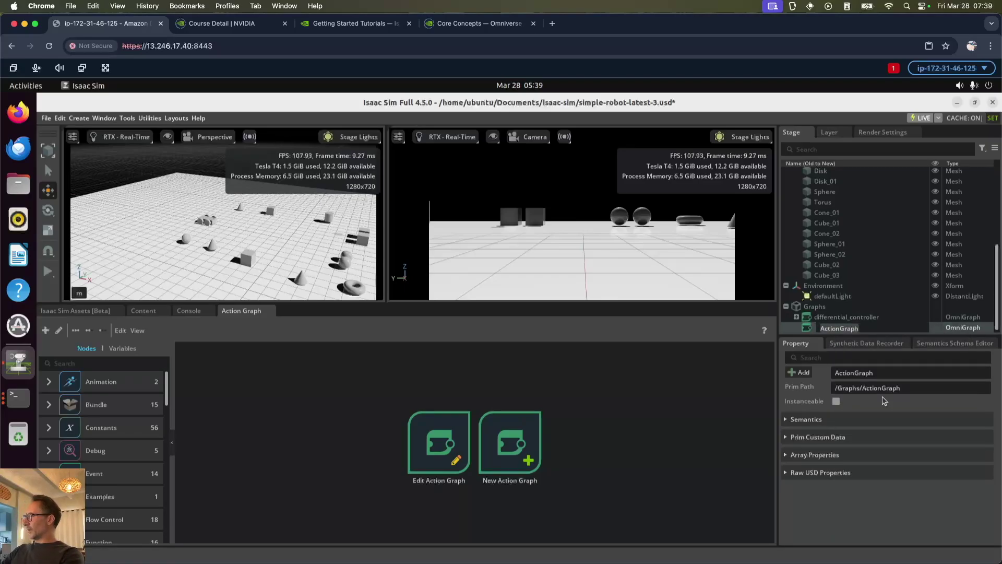
text(ROS2_LidarStream)
key(Return)
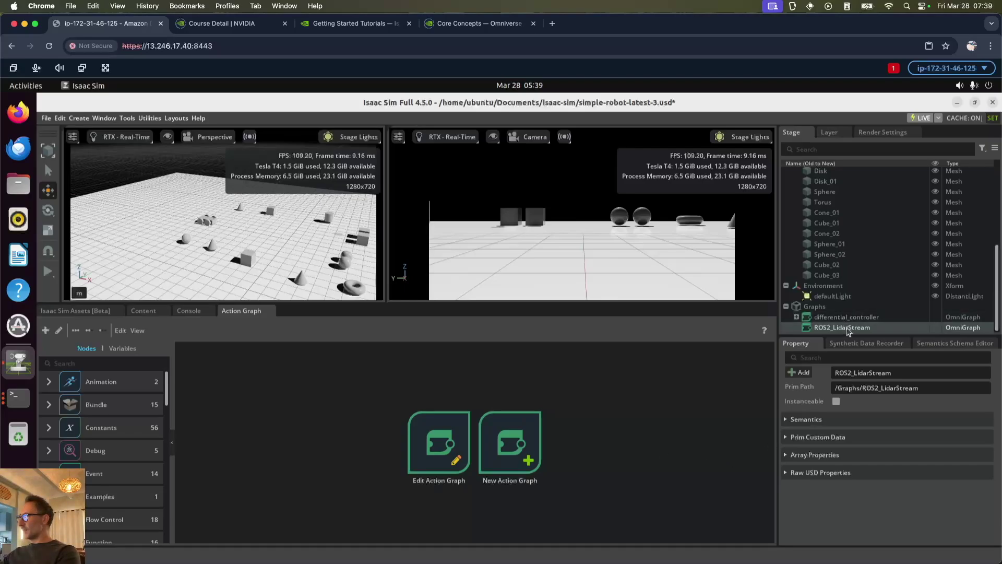
right_click(846, 329)
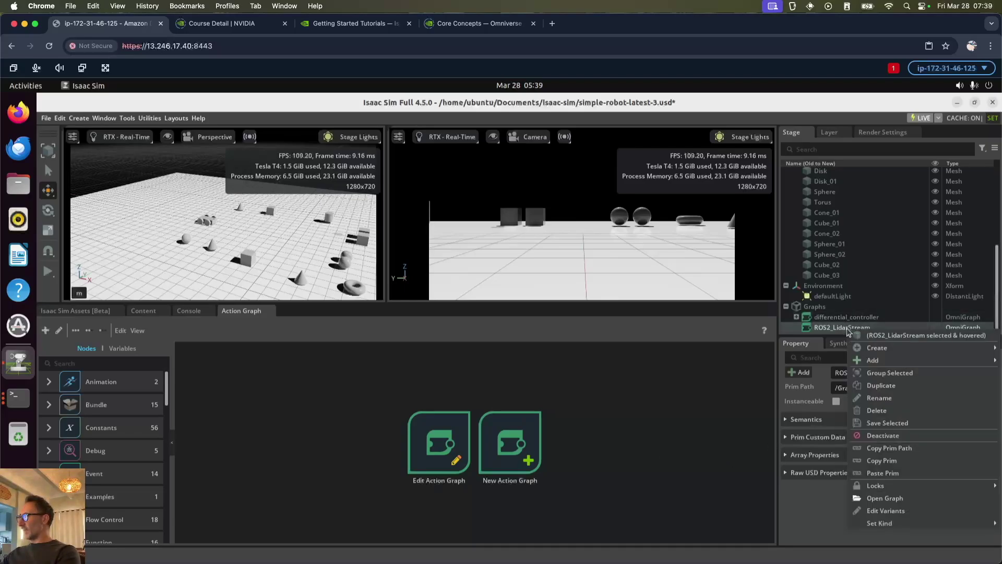
click(899, 499)
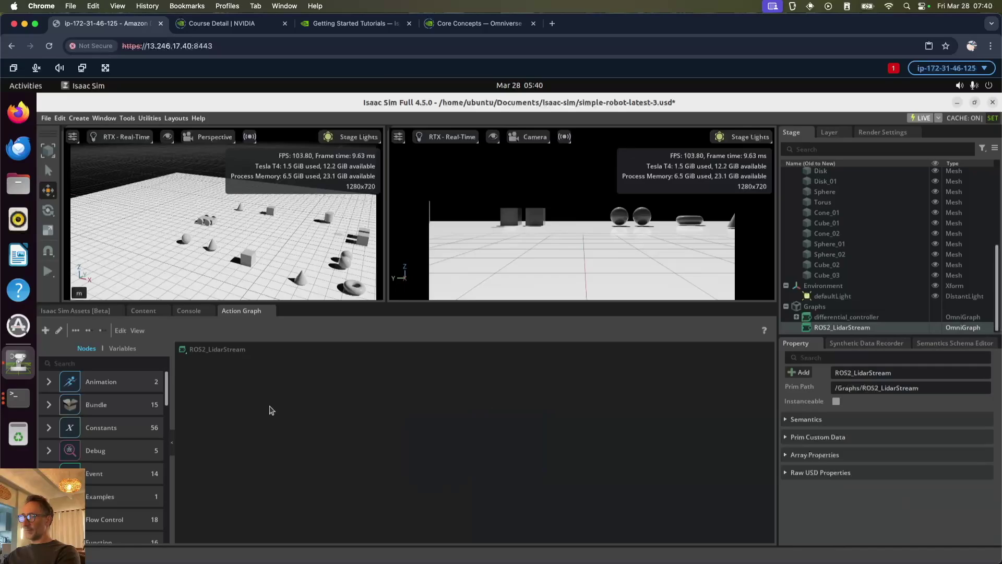
Step: Add Isaac Read Lidar Beams and ROS2 Publish Laser Scan nodes to the graph
click(143, 363)
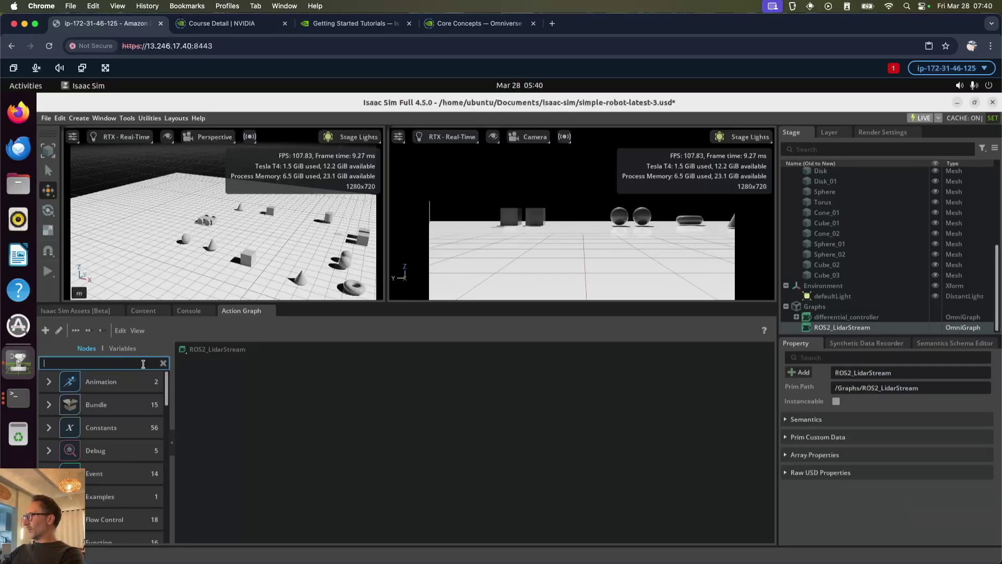
text(isaac read lidar)
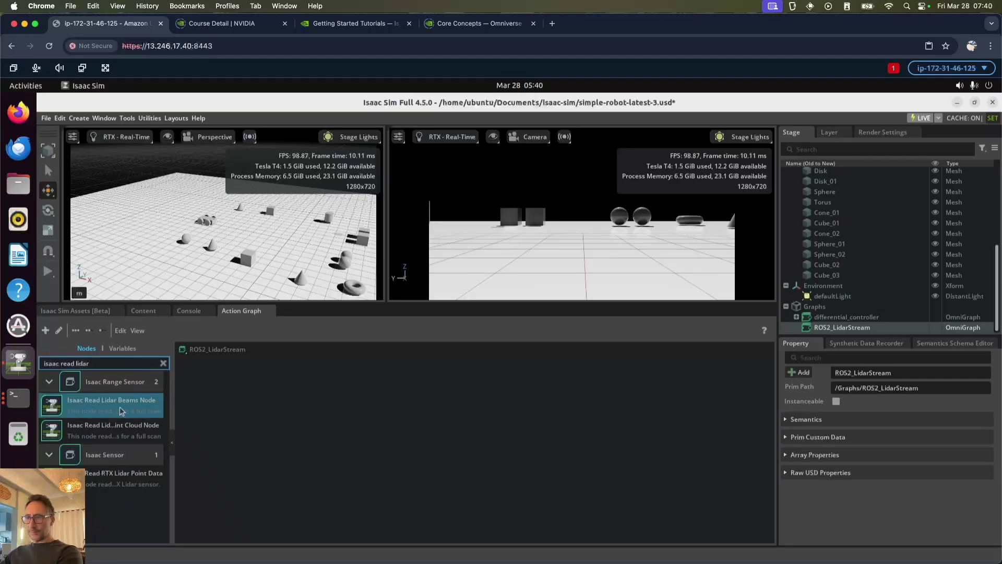
drag(121, 408, 246, 409)
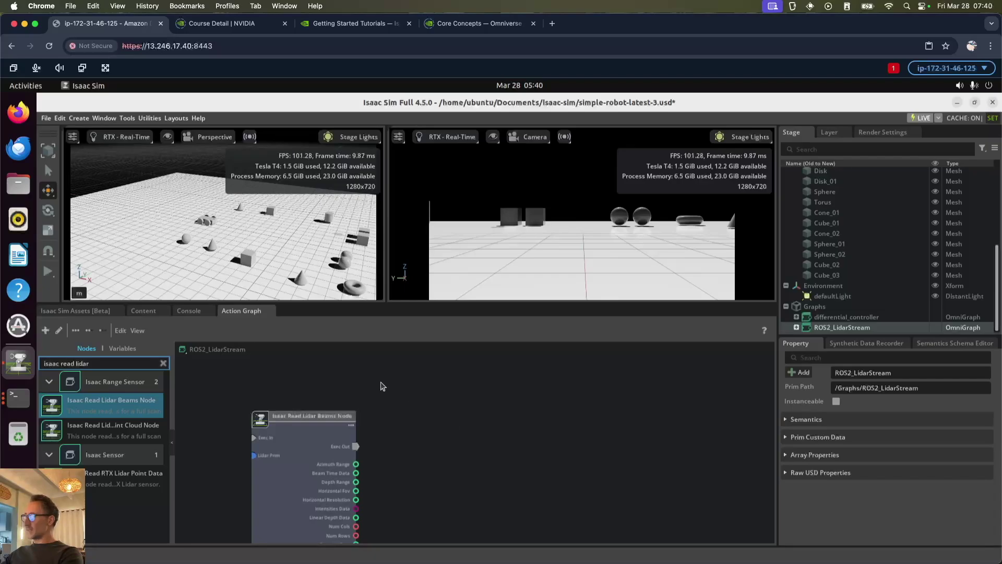
click(162, 361)
text(ROS2 publish la)
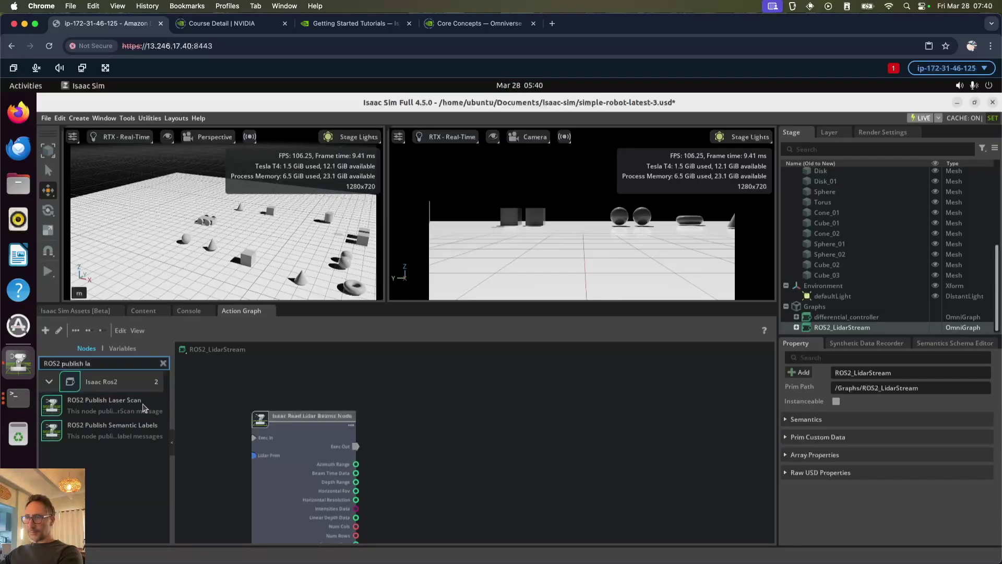
drag(104, 405, 446, 389)
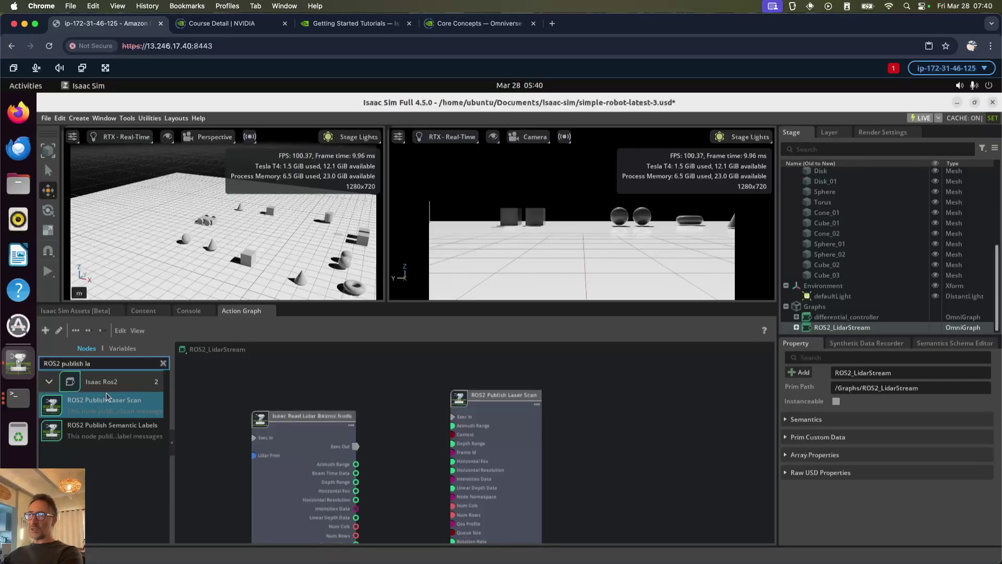
Step: Add Isaac Read Simulation Time and On Playback Tick nodes to the graph
click(163, 363)
text(isaac read sim)
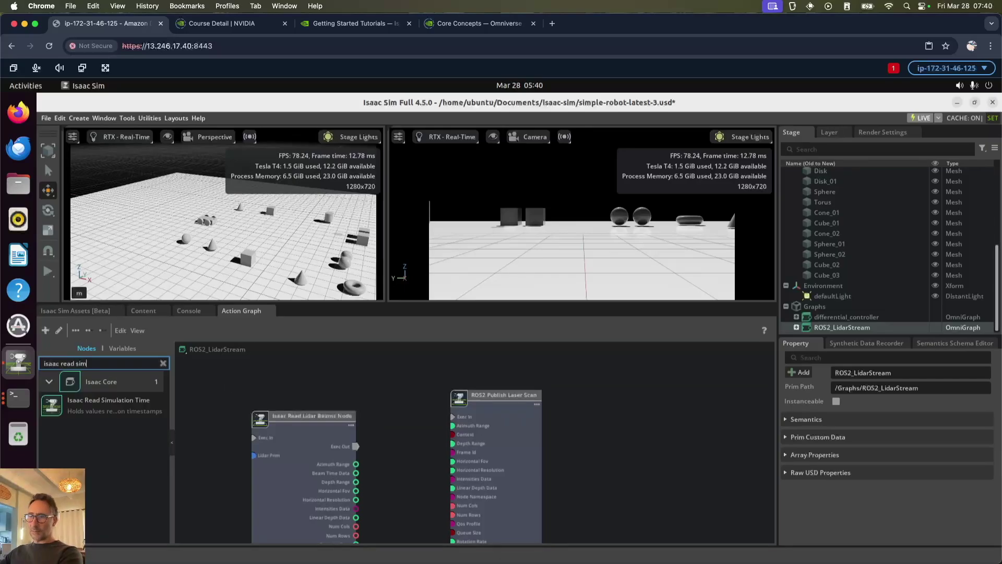
drag(124, 404, 270, 369)
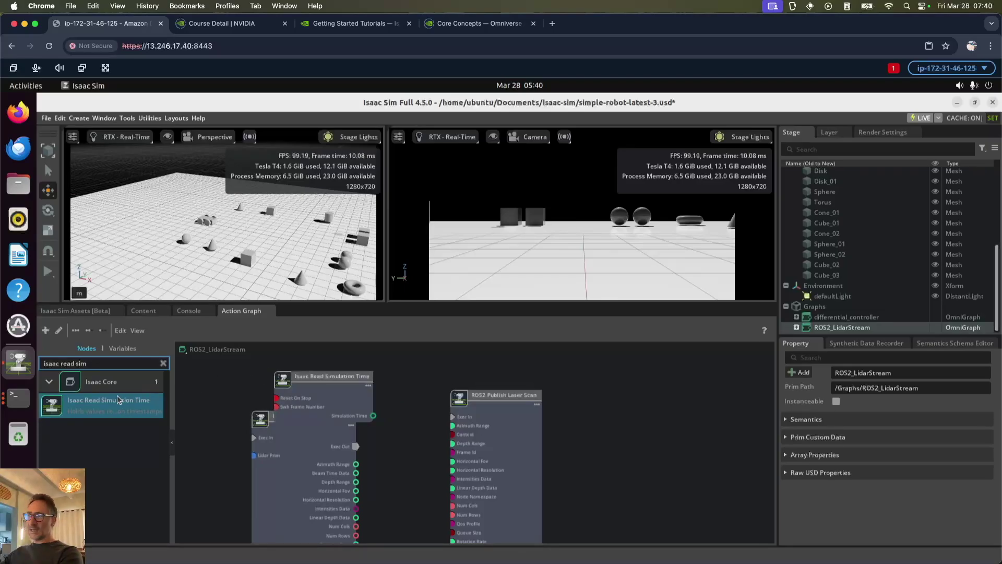
click(163, 363)
text(on play)
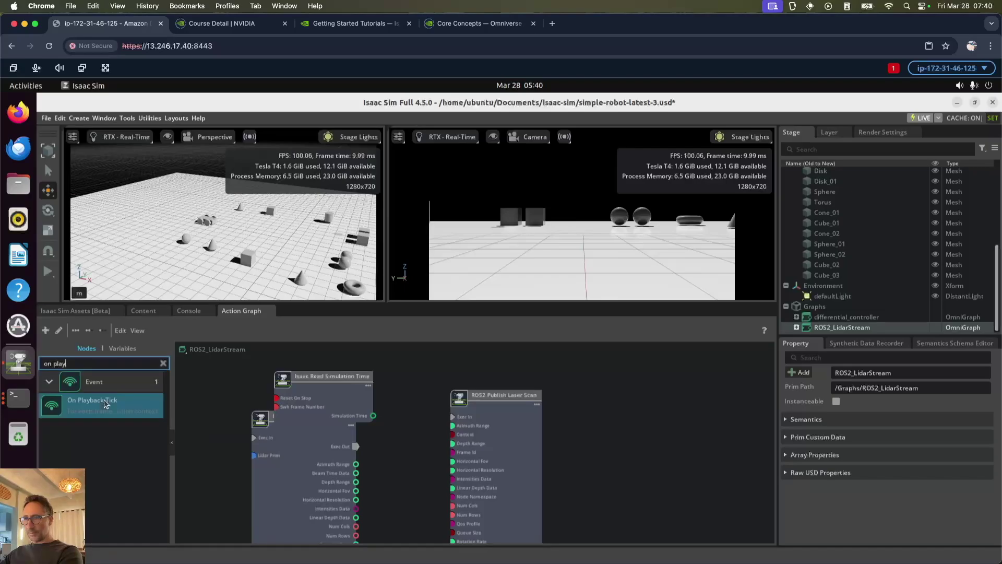
drag(99, 400, 205, 377)
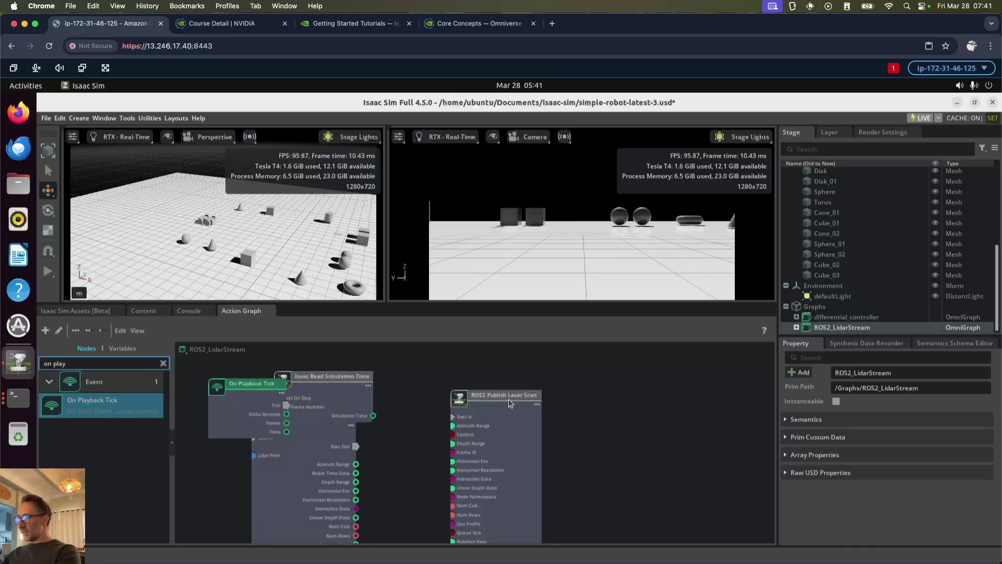
Step: Drag the Publish Laser Scan, Simulation Time, Lidar Beams and Playback Tick nodes apart
drag(509, 396, 672, 363)
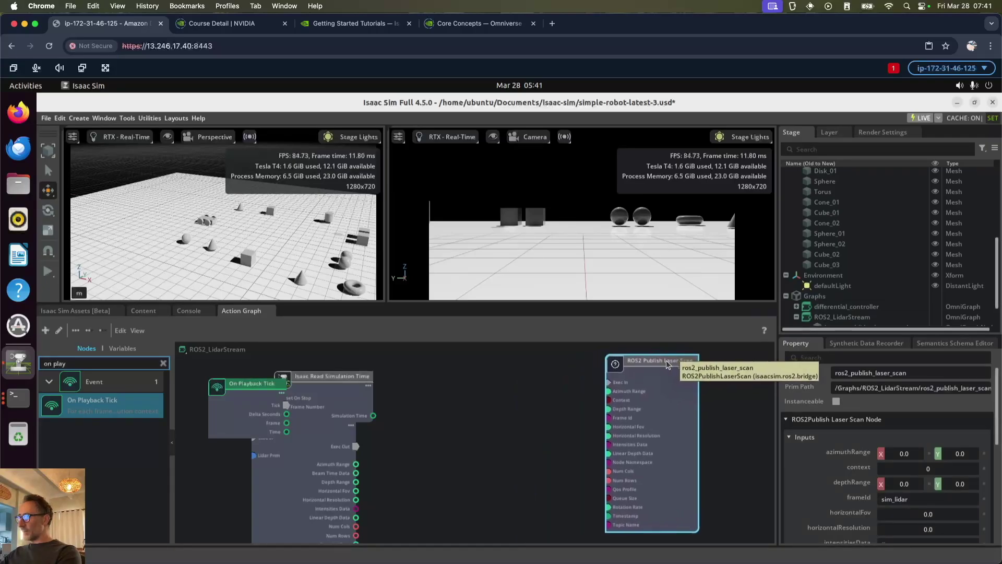
drag(334, 380, 520, 338)
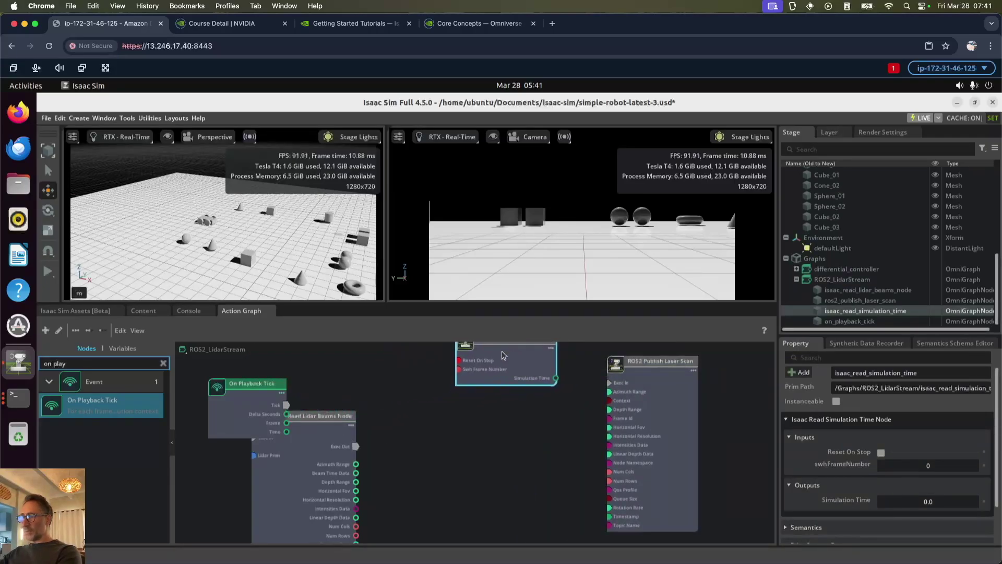
drag(336, 416, 528, 401)
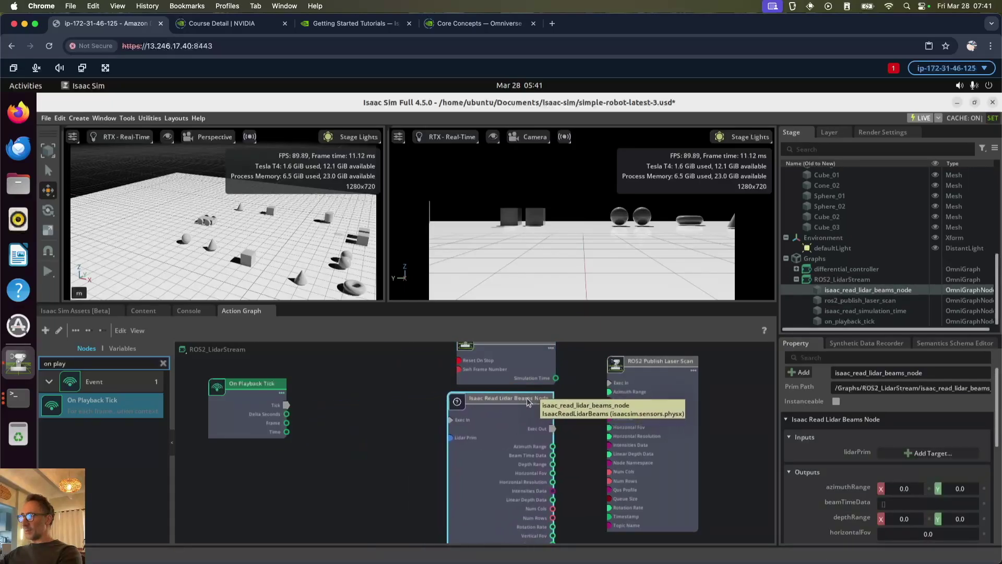
drag(287, 391, 393, 397)
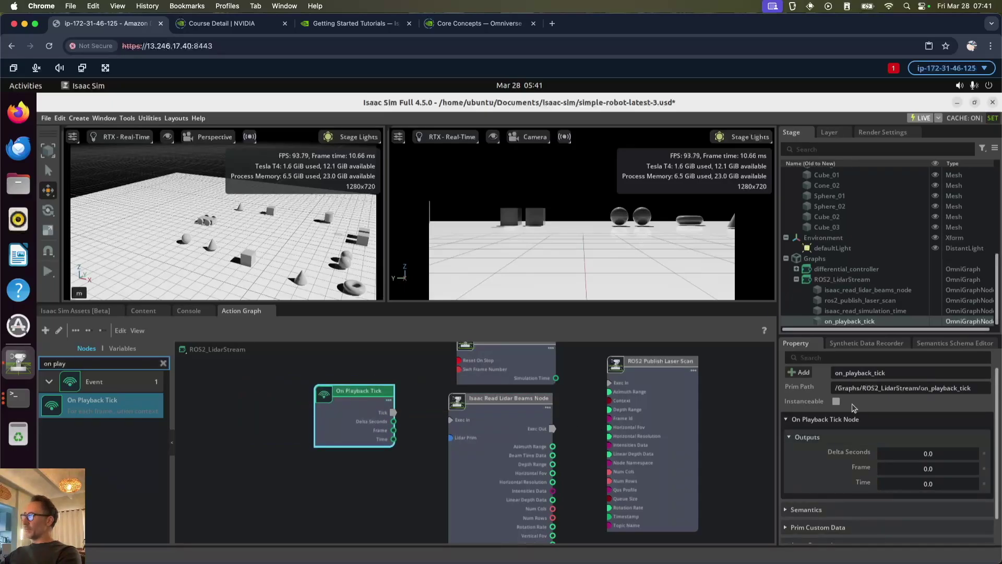
Step: Set Read Lidar Beams' lidarPrim to SimpleRobot/Front_Sensor/Lidar and wire Azimuth Range to the publisher
click(522, 410)
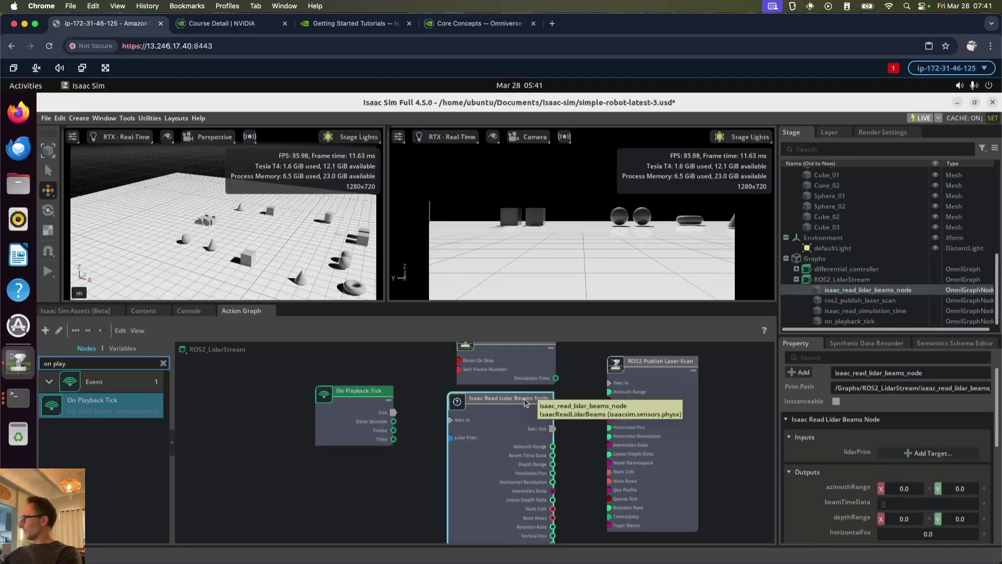
click(909, 454)
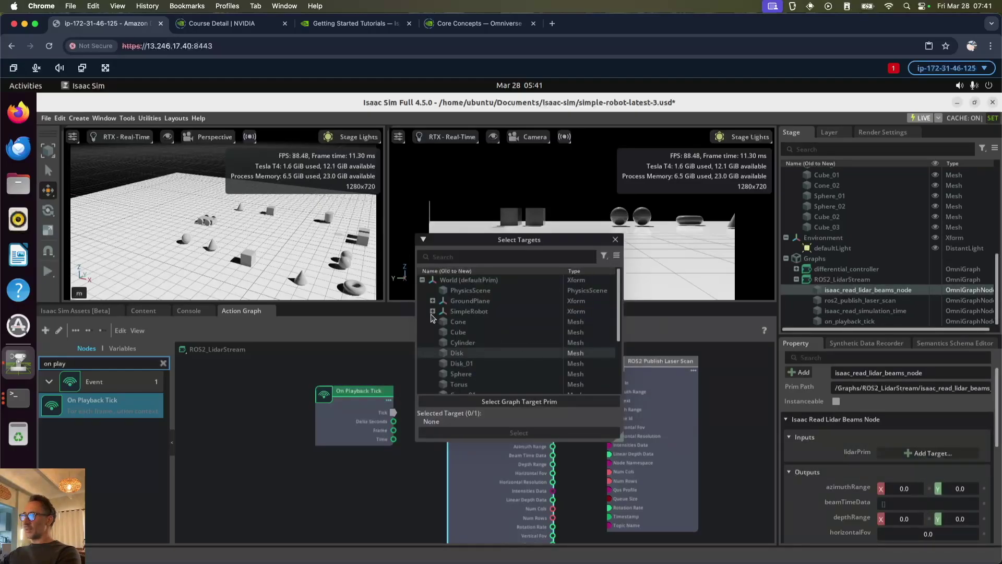
click(432, 311)
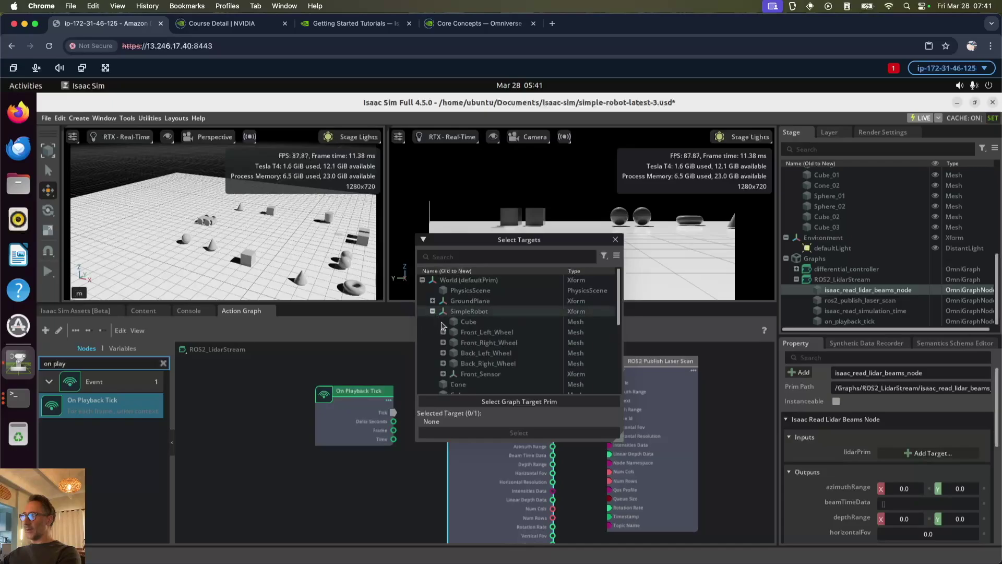
click(443, 373)
scroll(502, 351, down, 3)
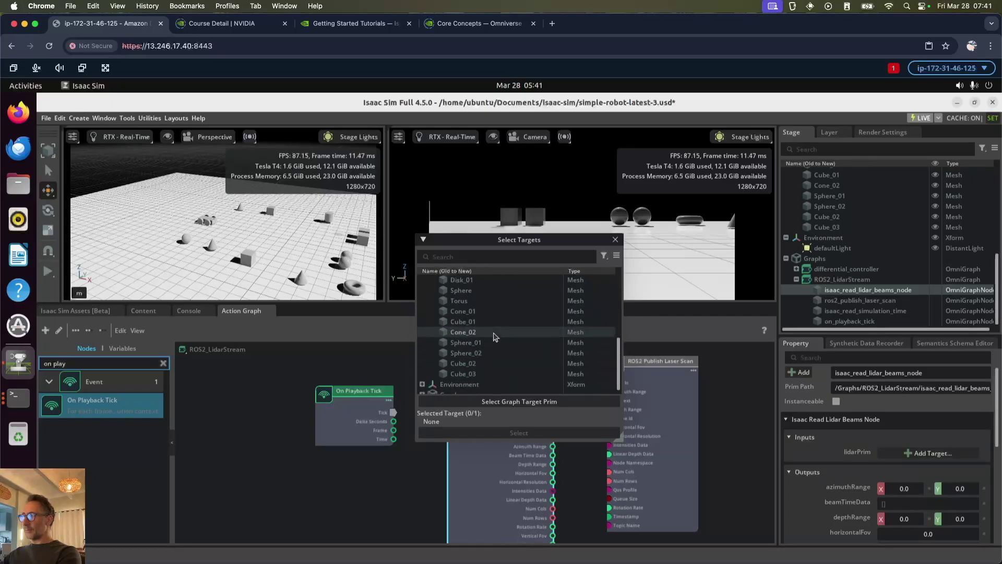
scroll(494, 333, up, 3)
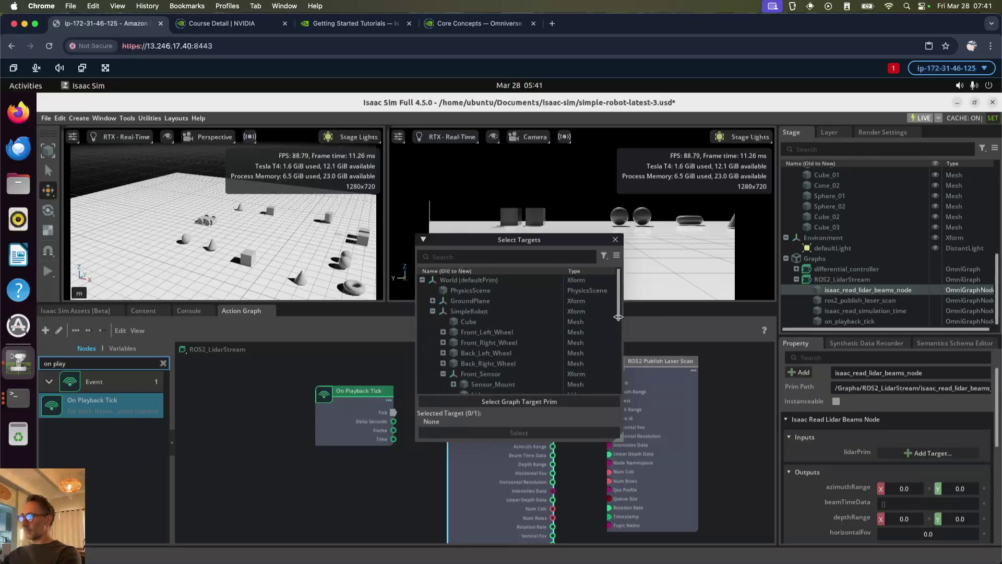
scroll(522, 339, down, 1)
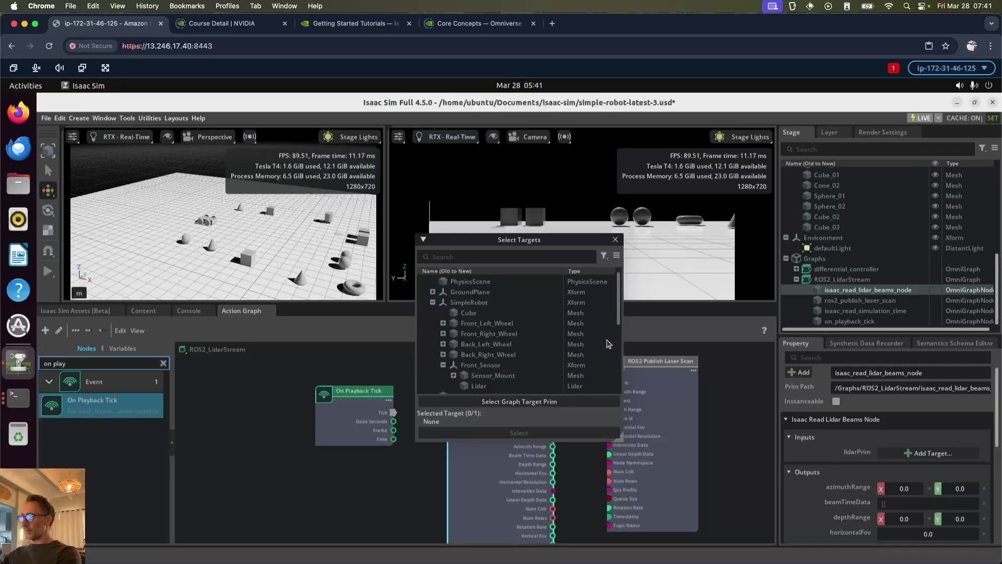
click(479, 384)
click(538, 431)
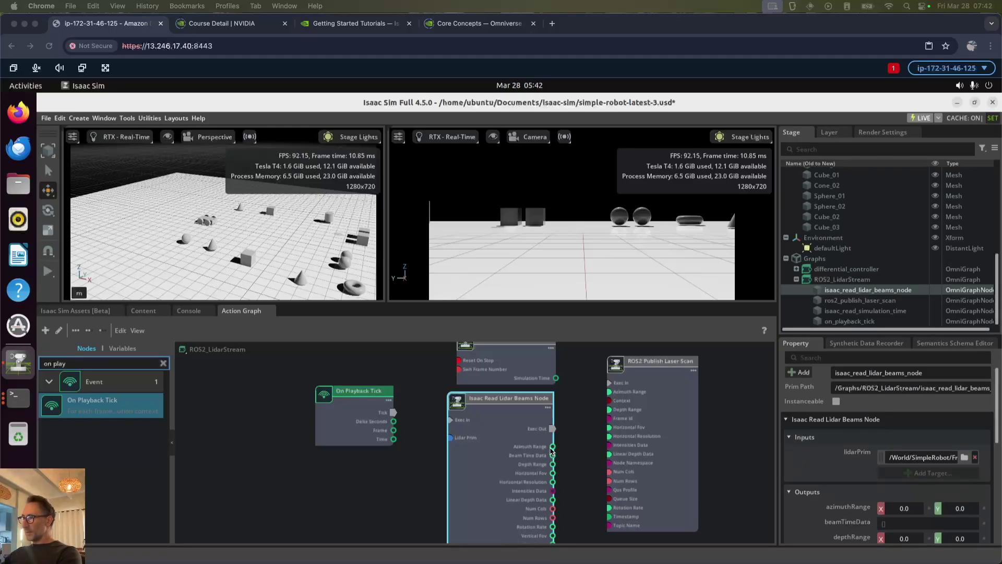
mouse_move(552, 447)
mouse_down()
mouse_move(609, 393)
mouse_move(553, 464)
mouse_up()
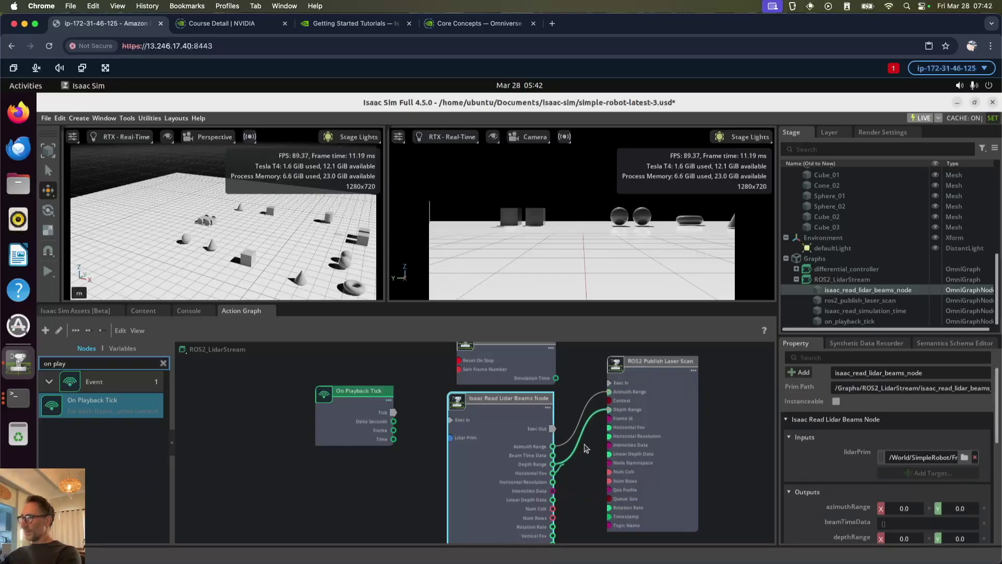
Step: Wire Horizontal Fov, depth data, Num Cols/Rows, Rotation Rate and Simulation Time→Timestamp into the publisher
mouse_move(609, 427)
mouse_down()
mouse_move(552, 473)
mouse_move(609, 436)
mouse_up()
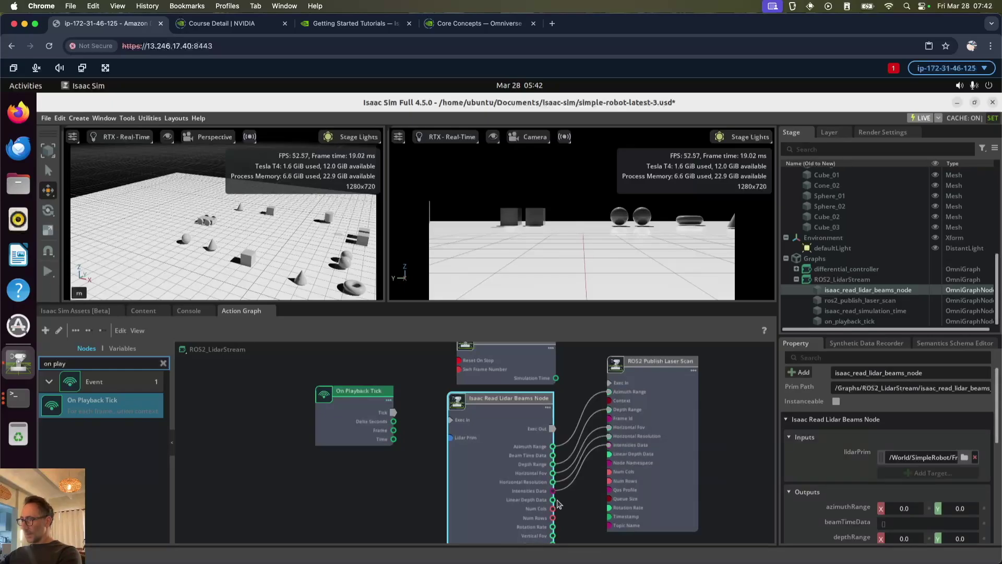
drag(553, 499, 608, 473)
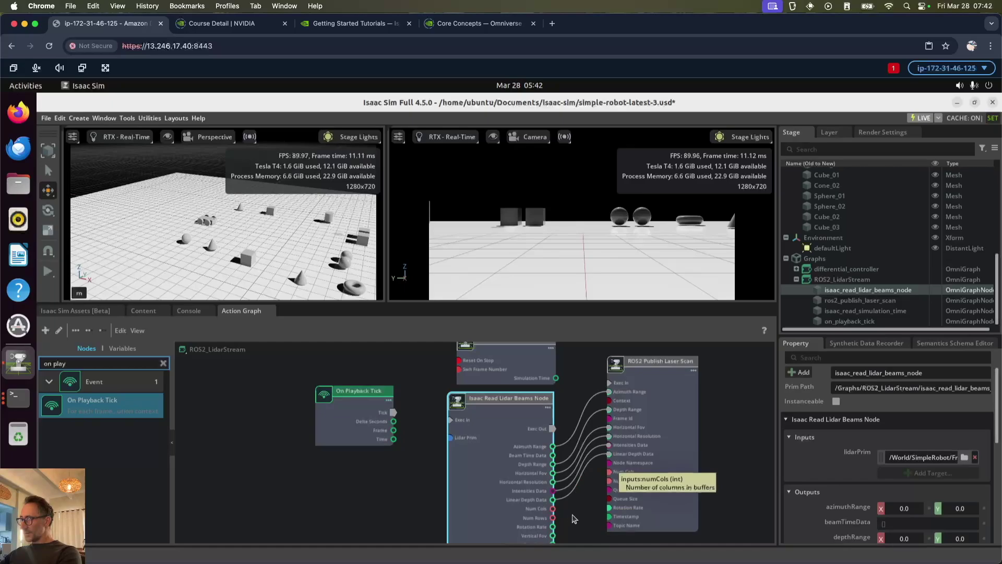
drag(553, 517, 611, 481)
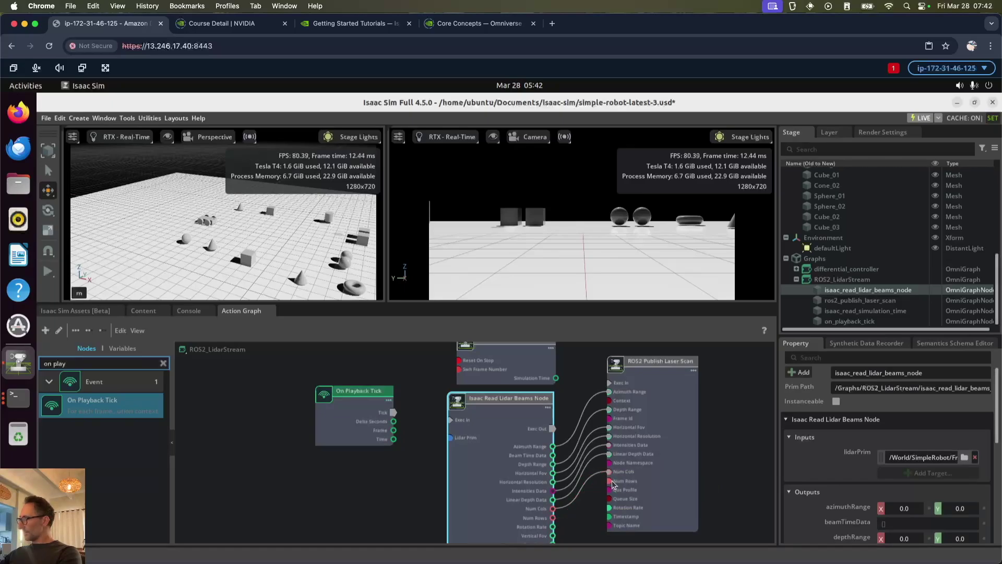
drag(554, 527, 610, 509)
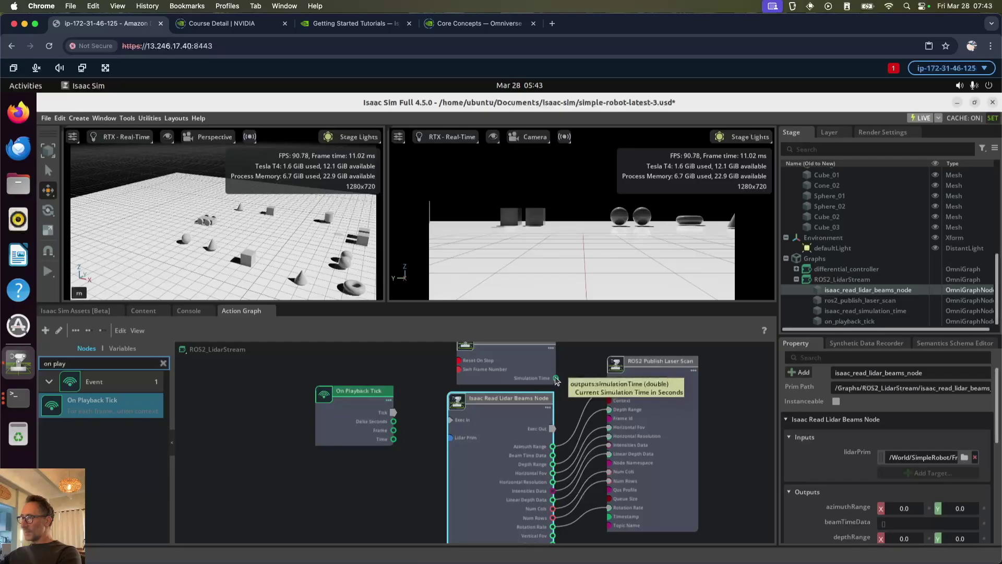
drag(556, 379, 606, 517)
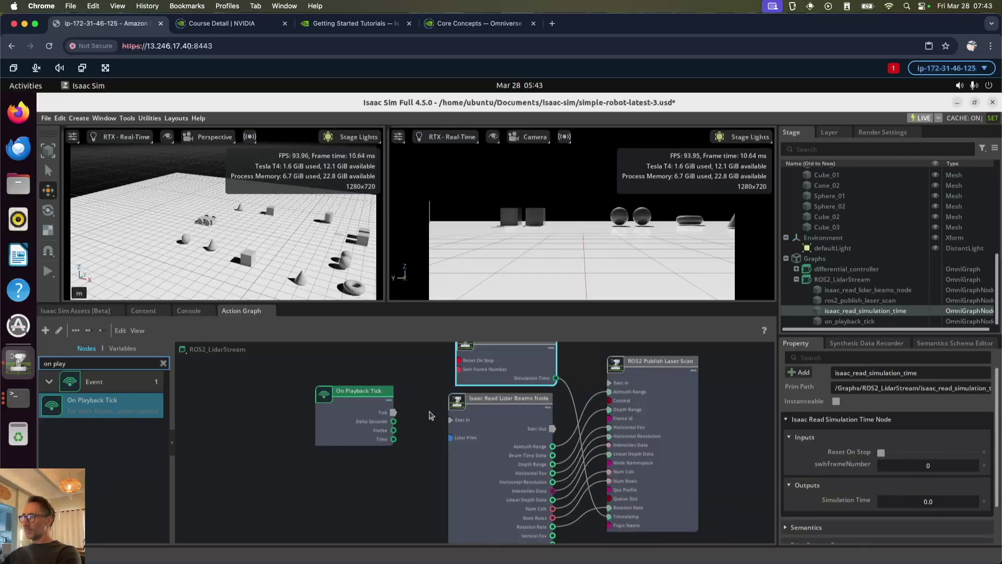
Step: Drive Read Lidar Beams from On Playback Tick and set topicName to scan_lidar
click(393, 415)
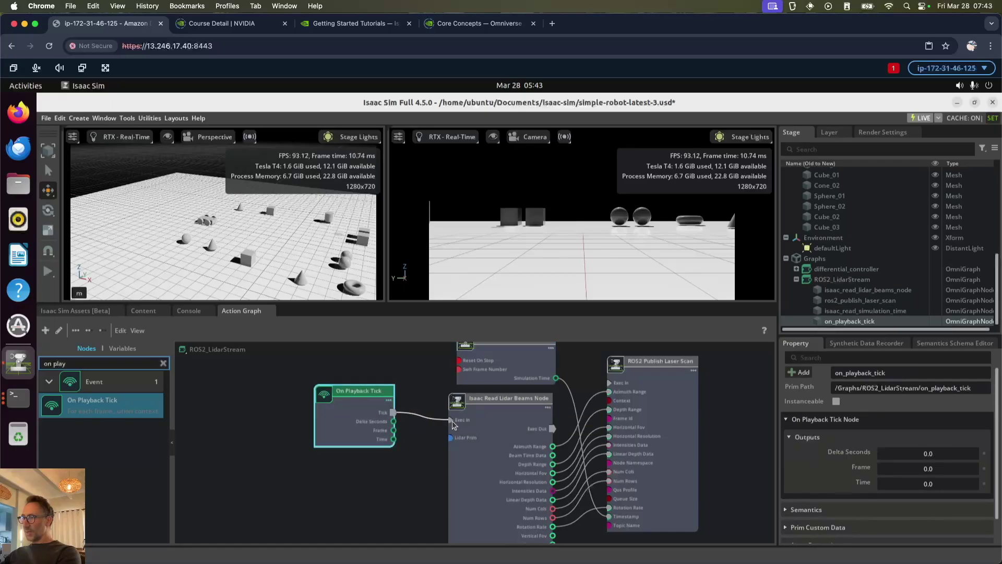
drag(453, 425, 450, 420)
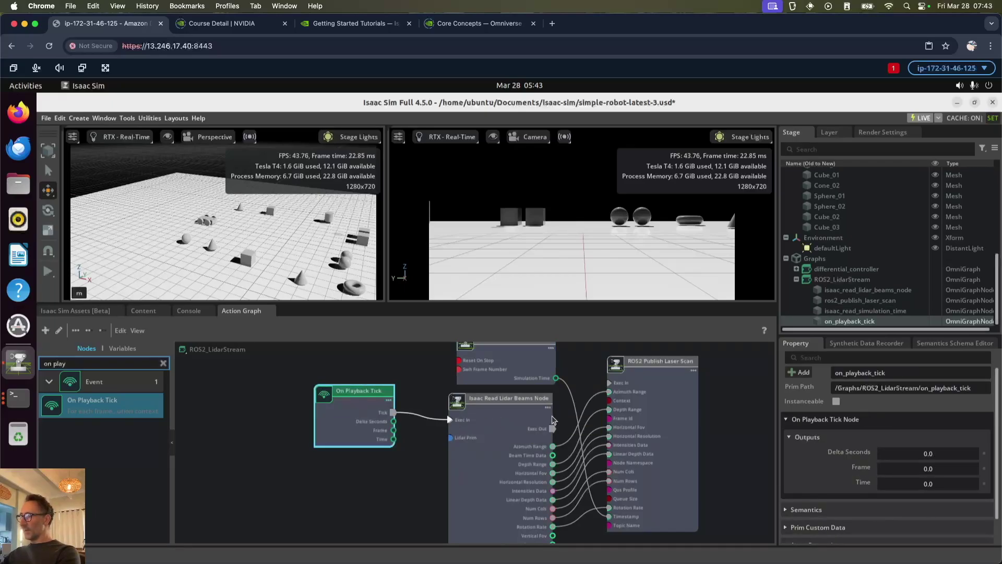
click(660, 360)
scroll(887, 444, down, 5)
click(903, 457)
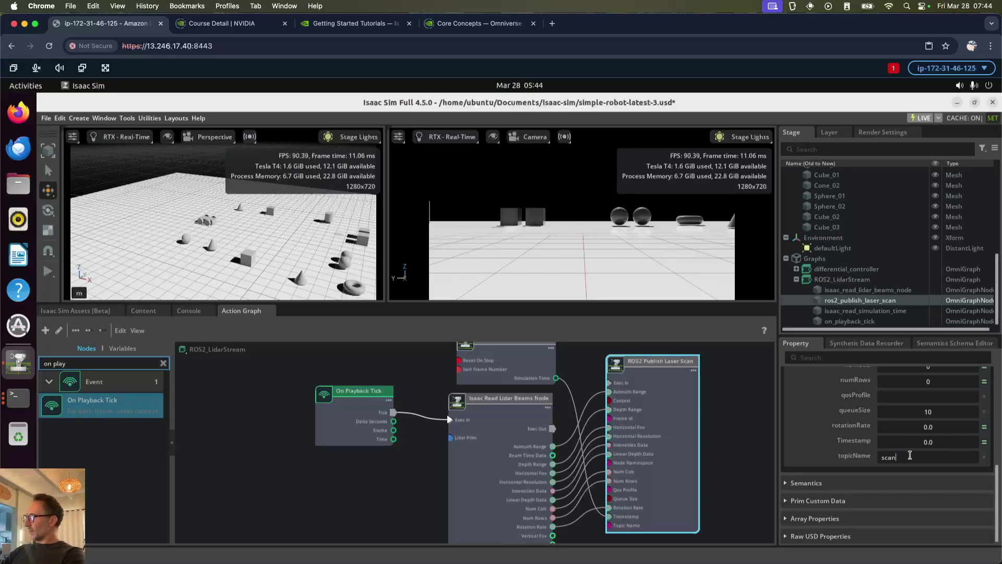
text(_lida)
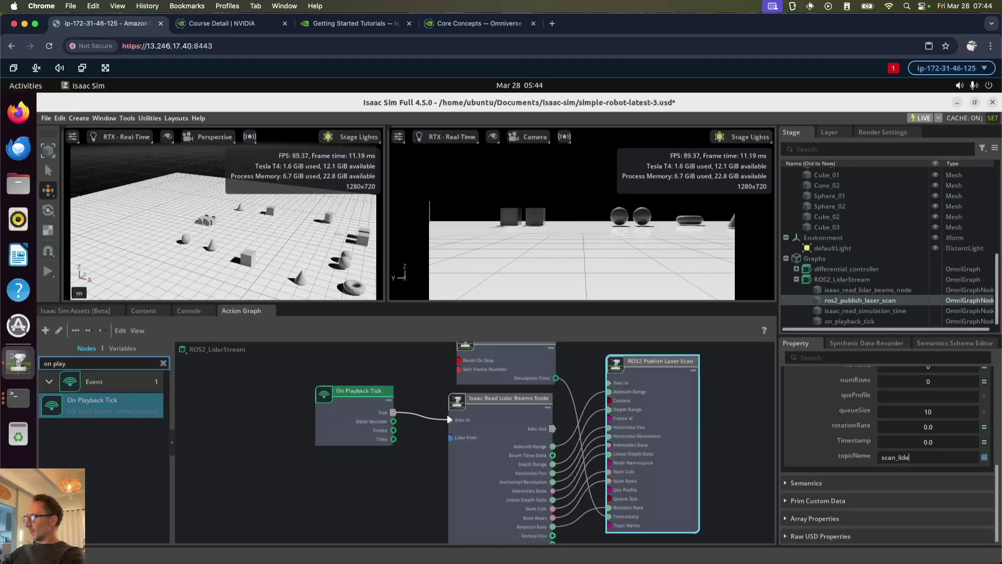
text(r)
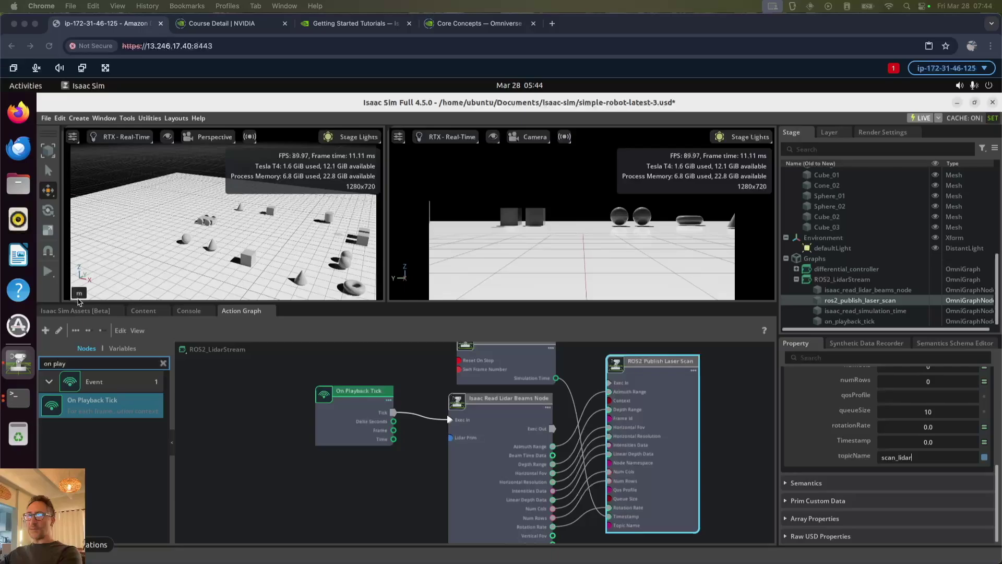
Step: Press Play to start the simulation so the lidar sweeps the scene
click(46, 273)
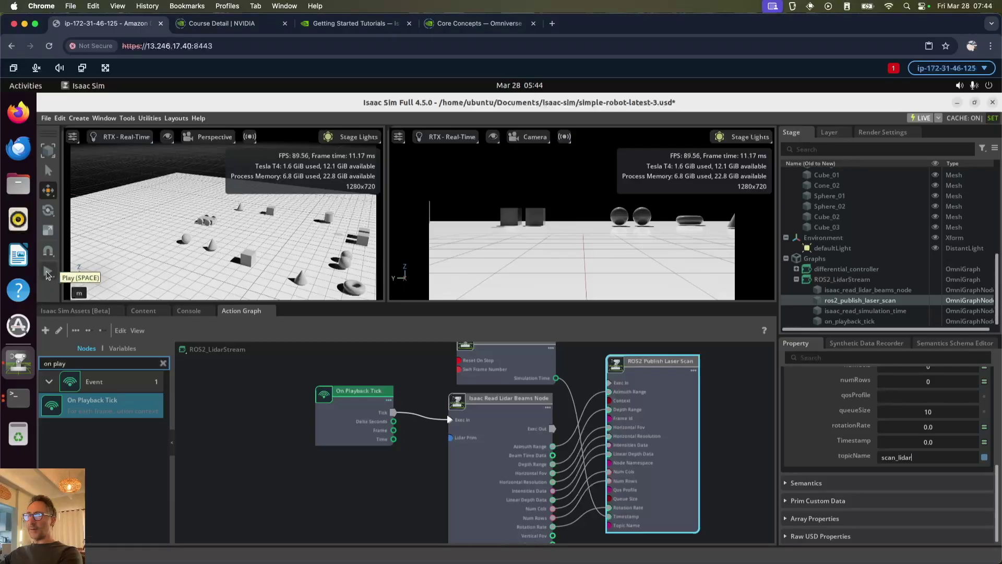
click(46, 274)
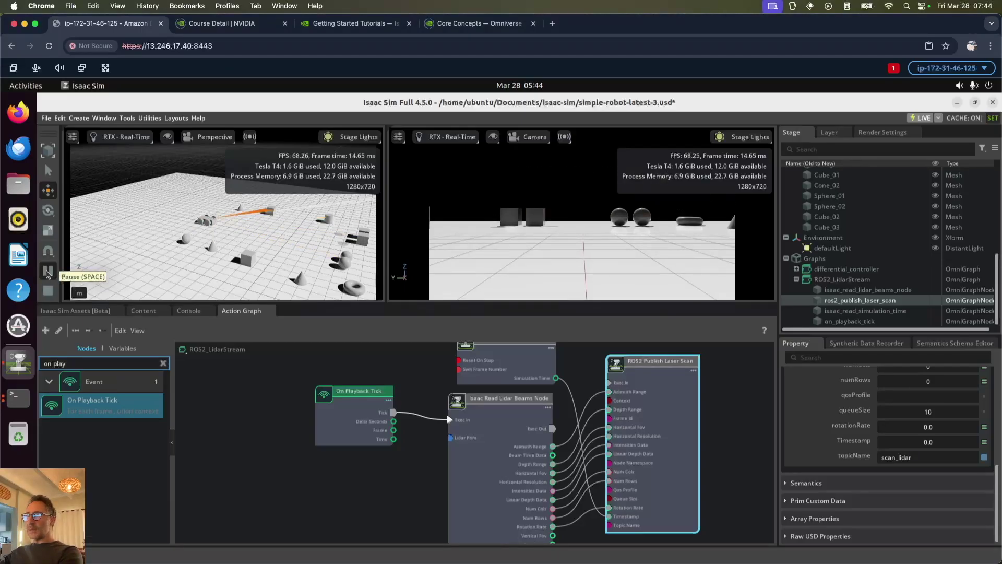
right_click(17, 400)
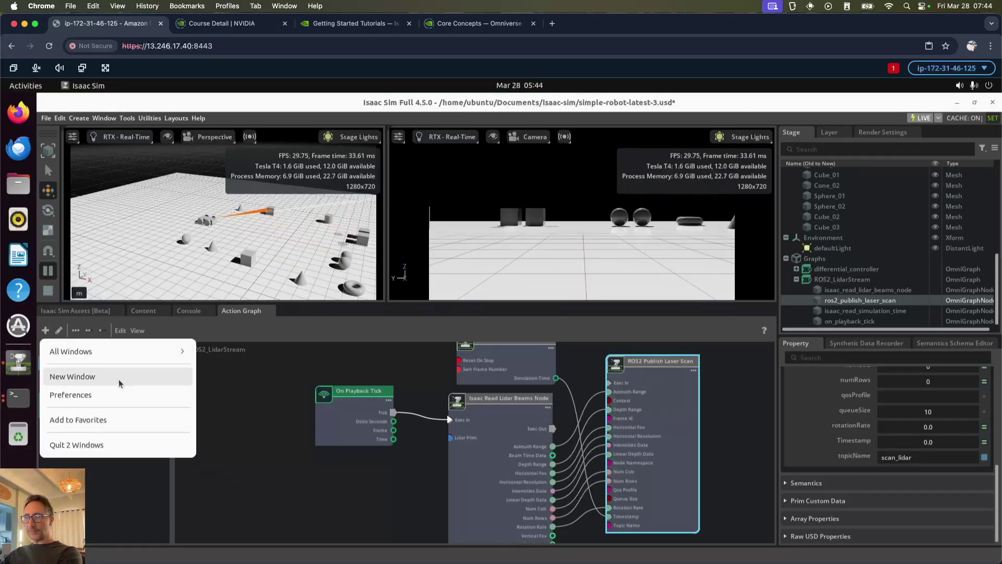
Step: In a new terminal window, source /opt/ros/humble/setup.bash and run 'ros2 topic list'
click(118, 379)
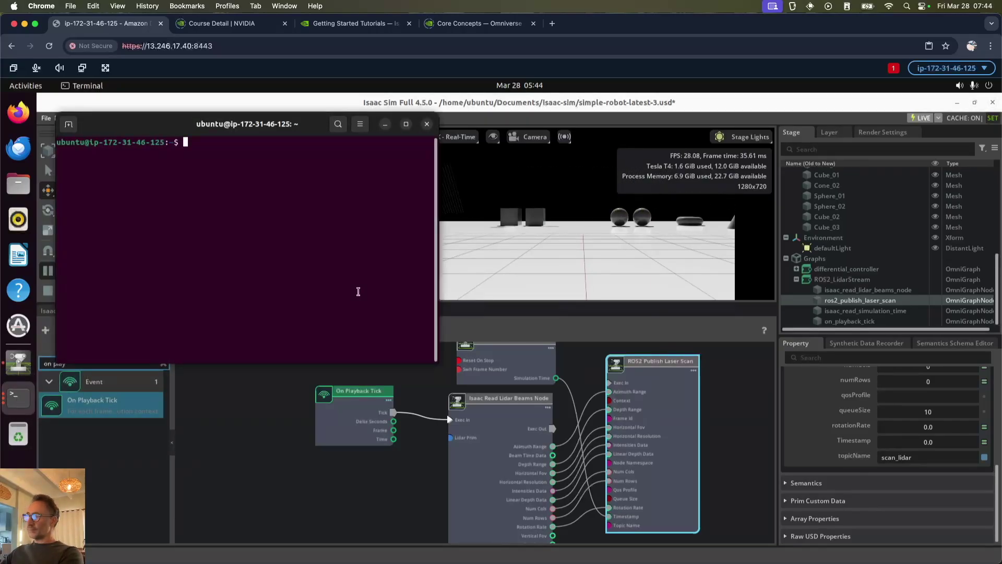
text(rviz2)
key(Up)
key(Up)
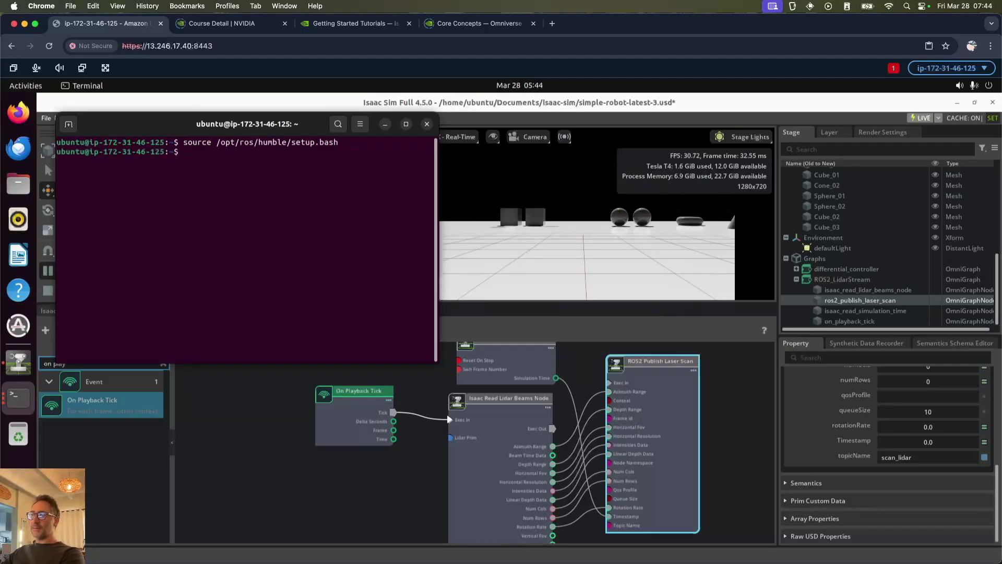
key(Up)
key(Up)
key(Up)
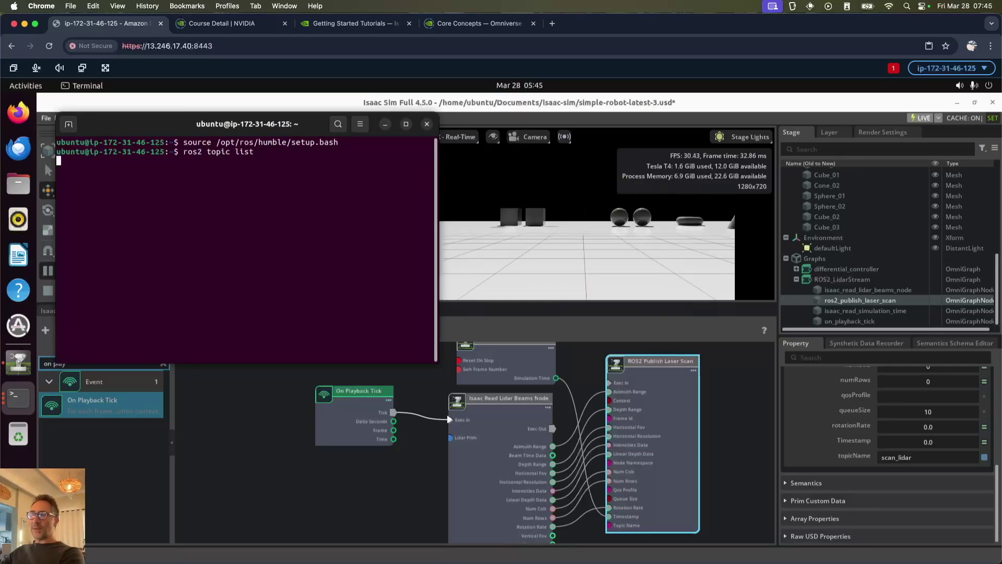
key(Return)
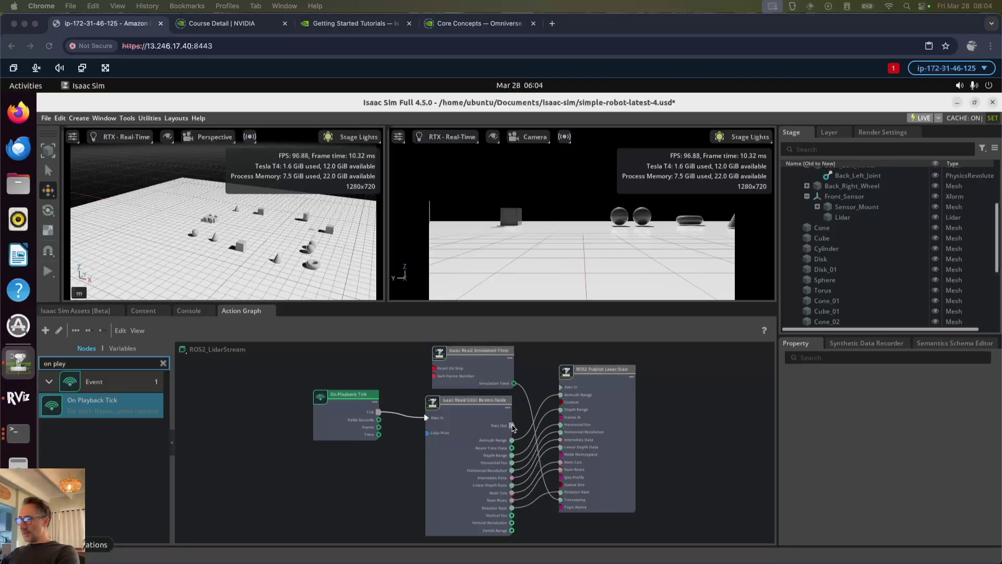
Step: Connect Read Lidar Beams' Exec Out to the publisher's Exec In and start the simulation
drag(512, 426, 560, 390)
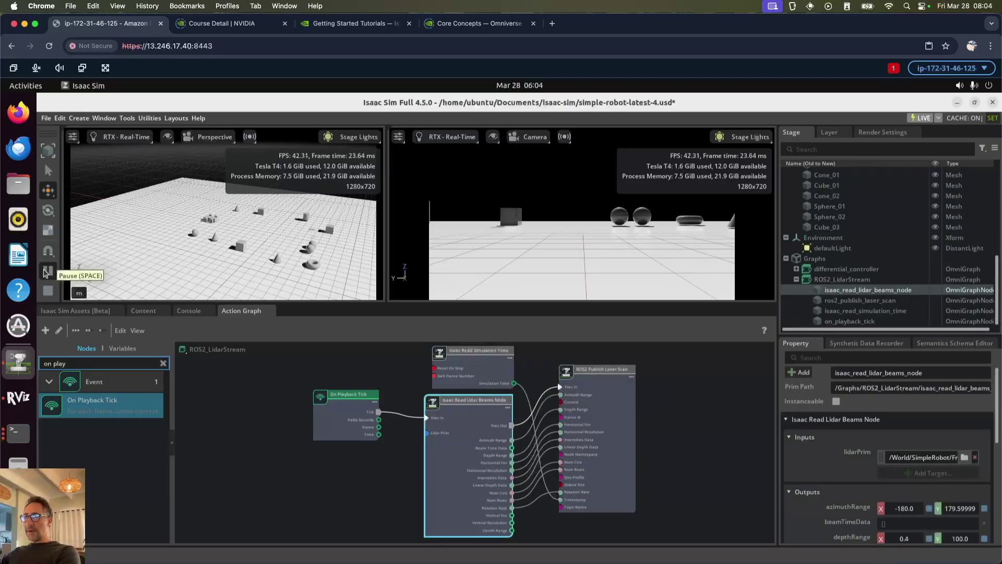
click(48, 270)
click(26, 431)
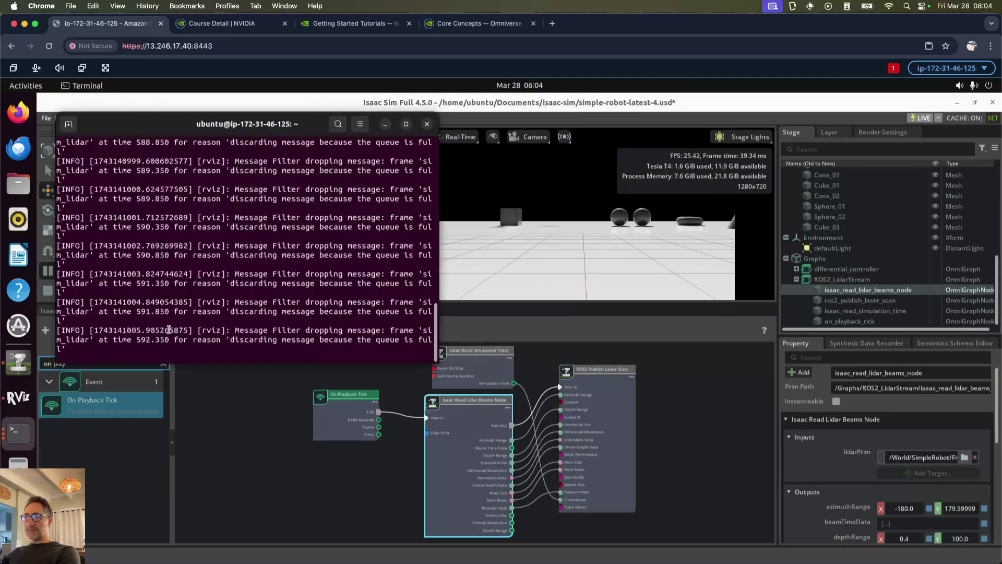
Step: Stop the running RViz and list ROS2 topics to confirm /scan_lidar is published
key(ctrl+c)
key(Up)
key(Return)
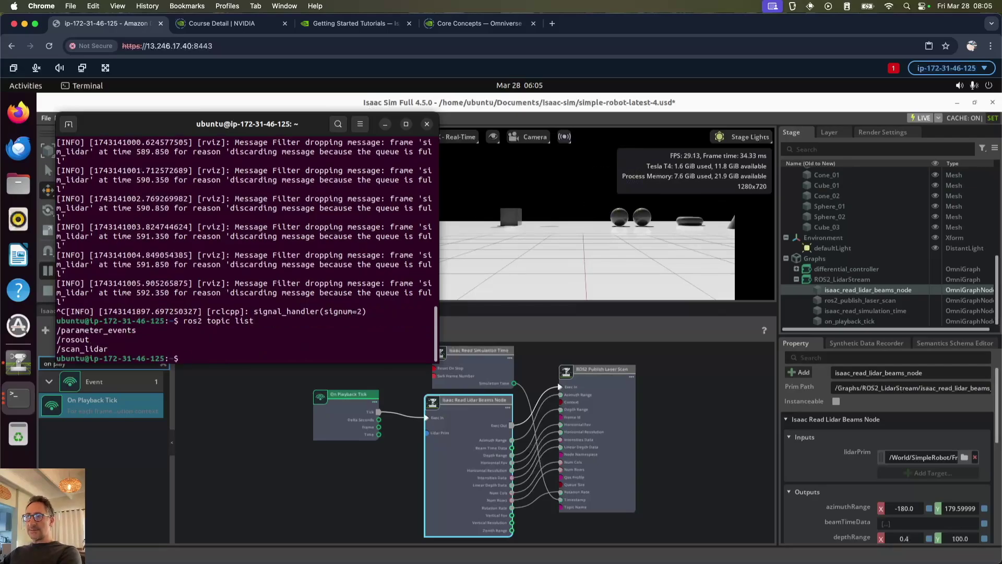
triple_click(105, 348)
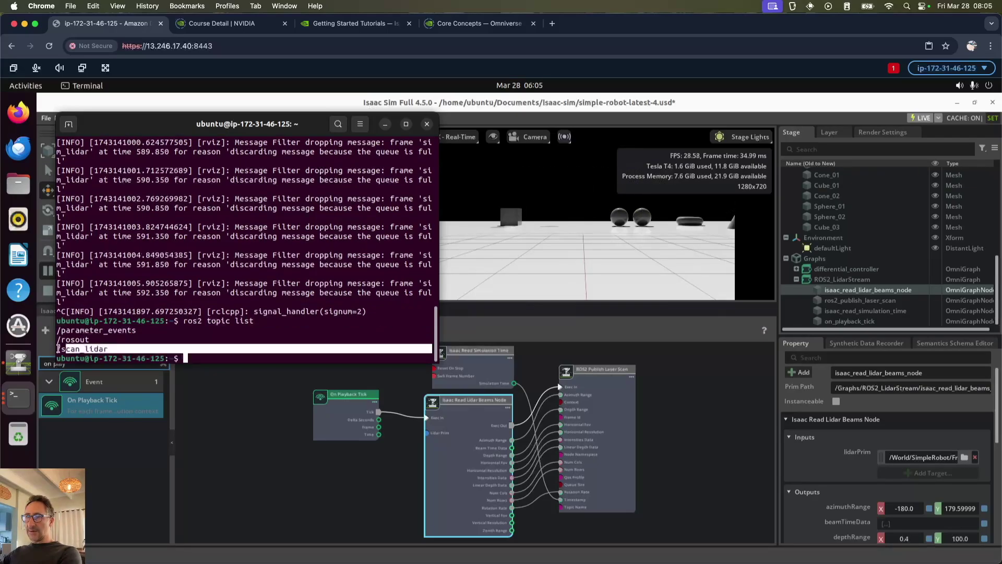
Step: Relaunch rviz2 from the terminal command history
click(205, 355)
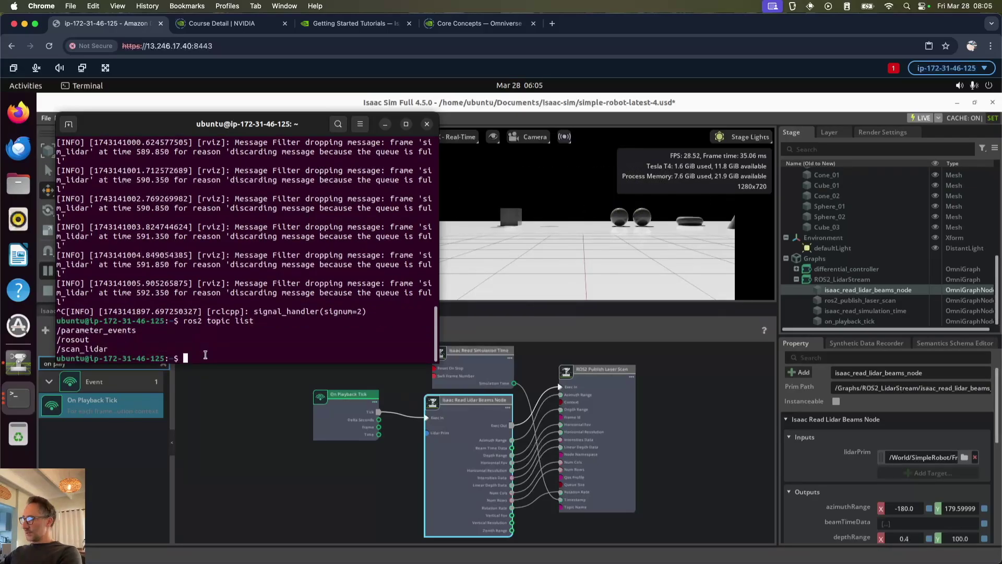
key(Up)
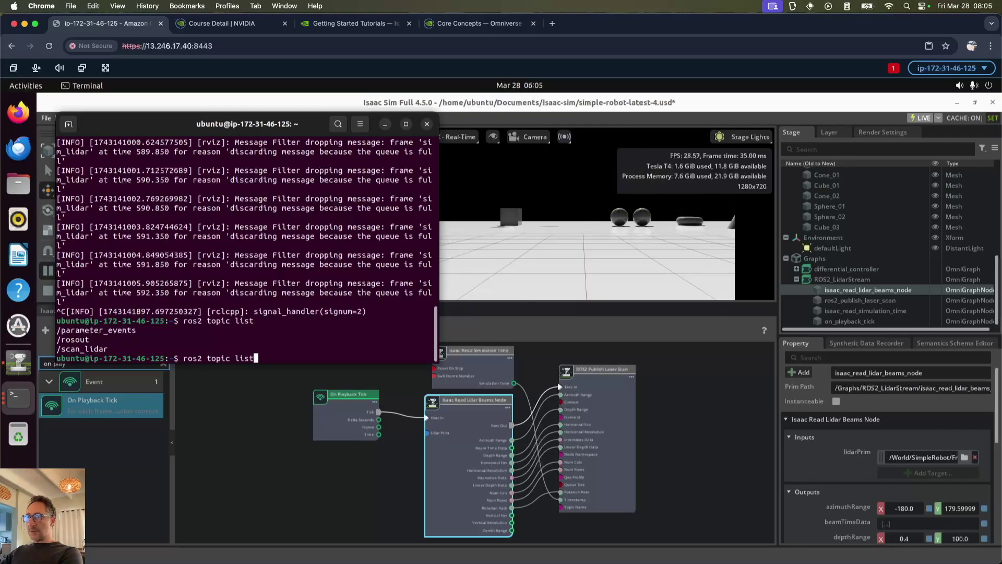
key(Up)
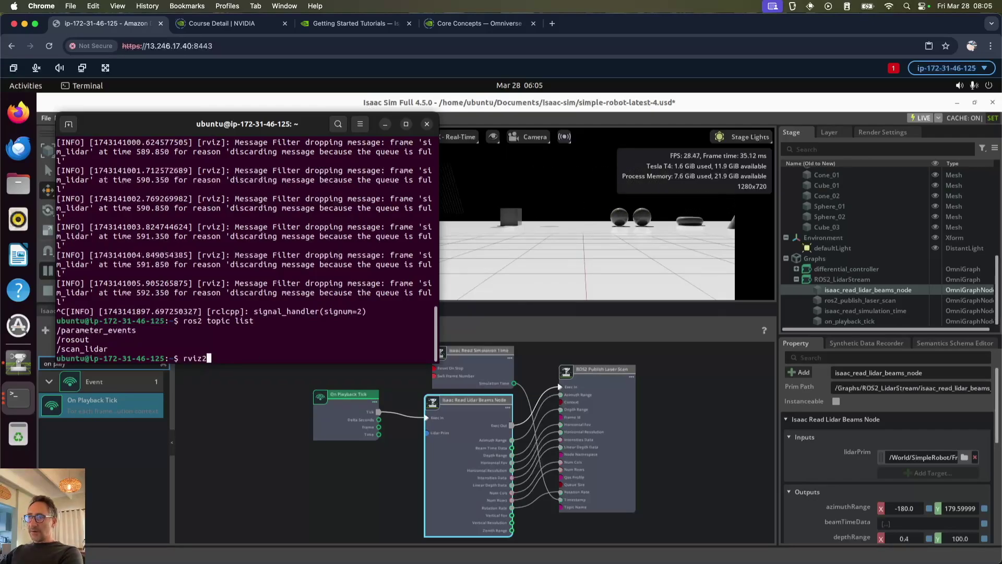
key(Return)
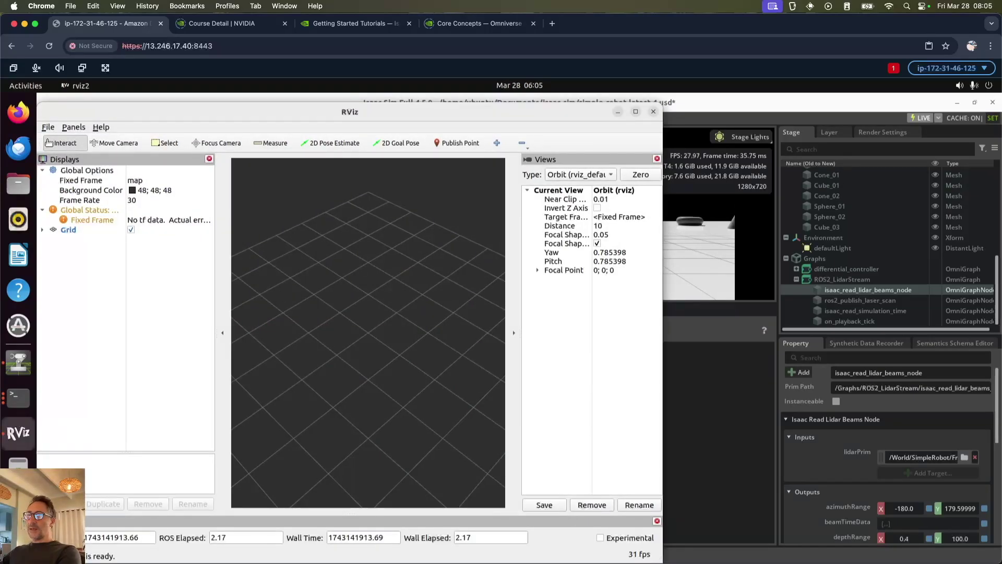
Step: Set RViz2's Fixed Frame to sim_lidar, matching the Isaac Sim publisher's frameId
click(142, 181)
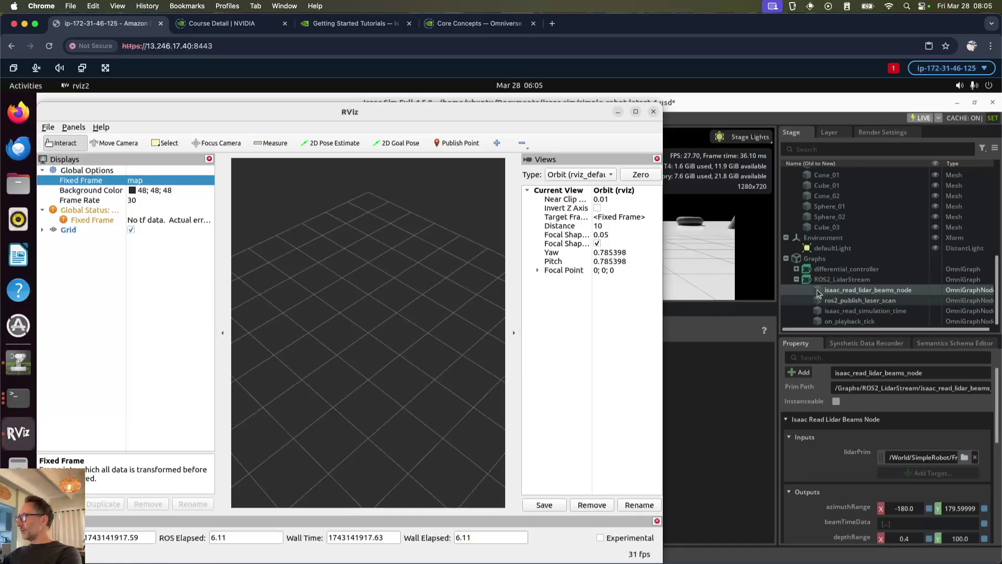
click(883, 301)
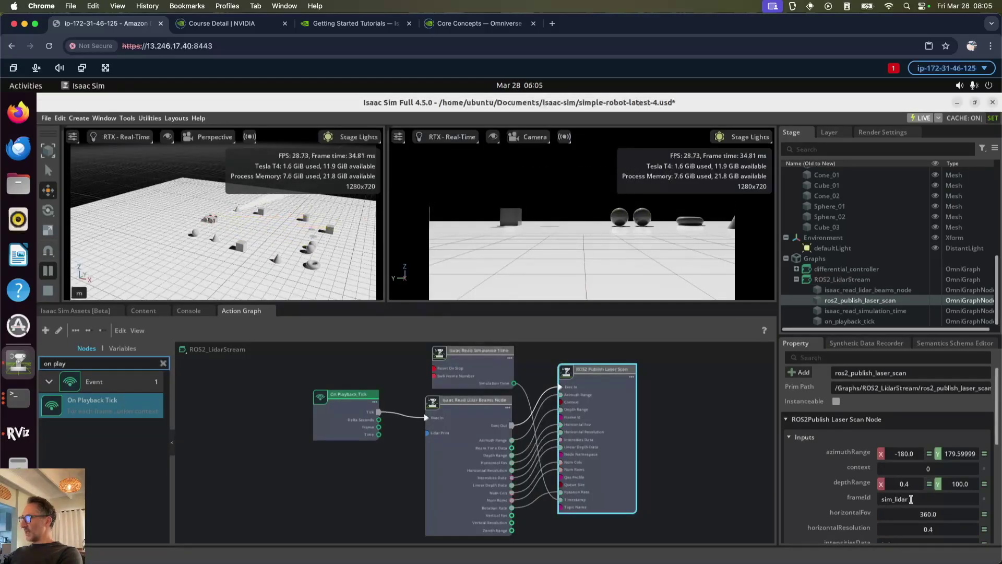
click(18, 433)
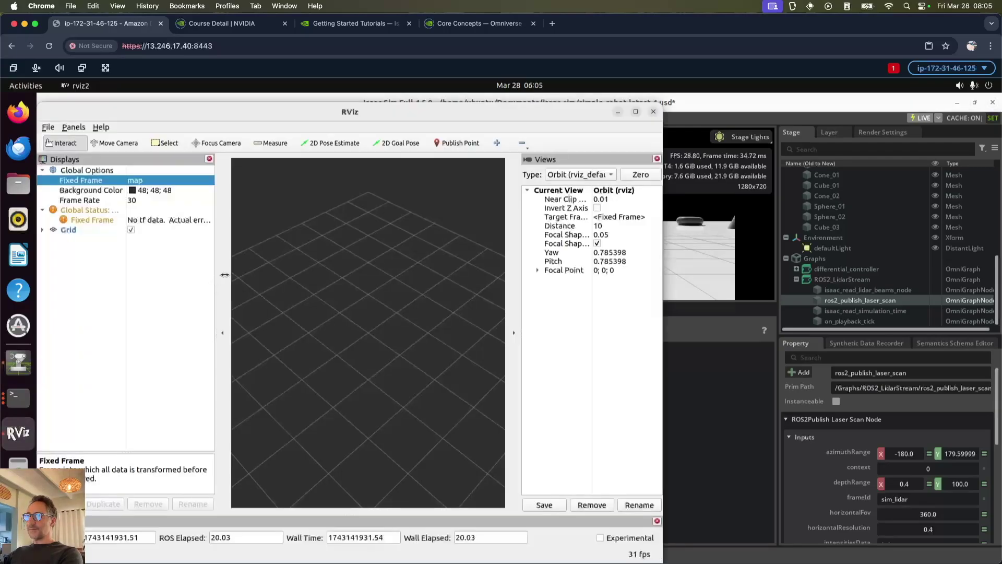
click(149, 180)
text(sim_lidar)
key(Return)
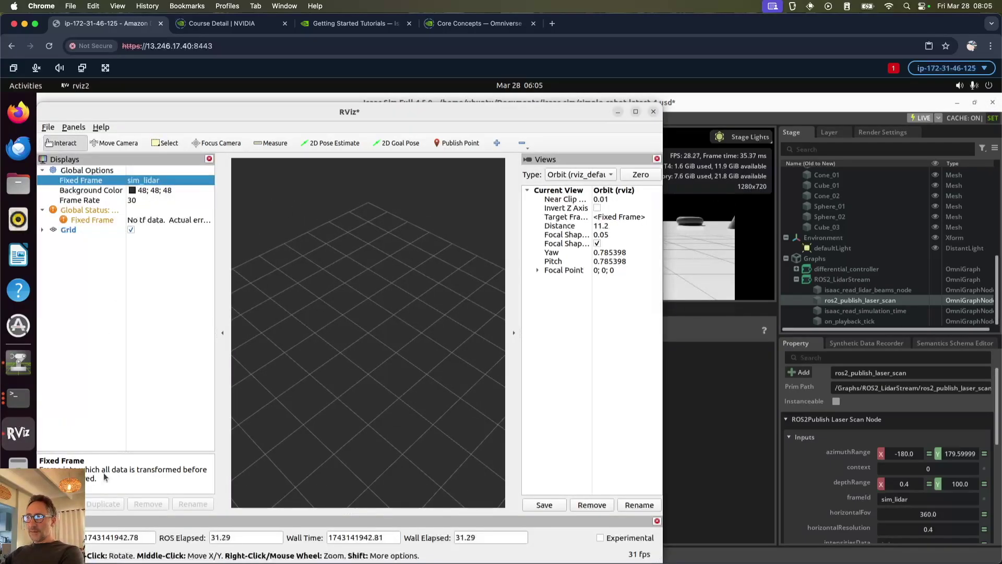
click(58, 503)
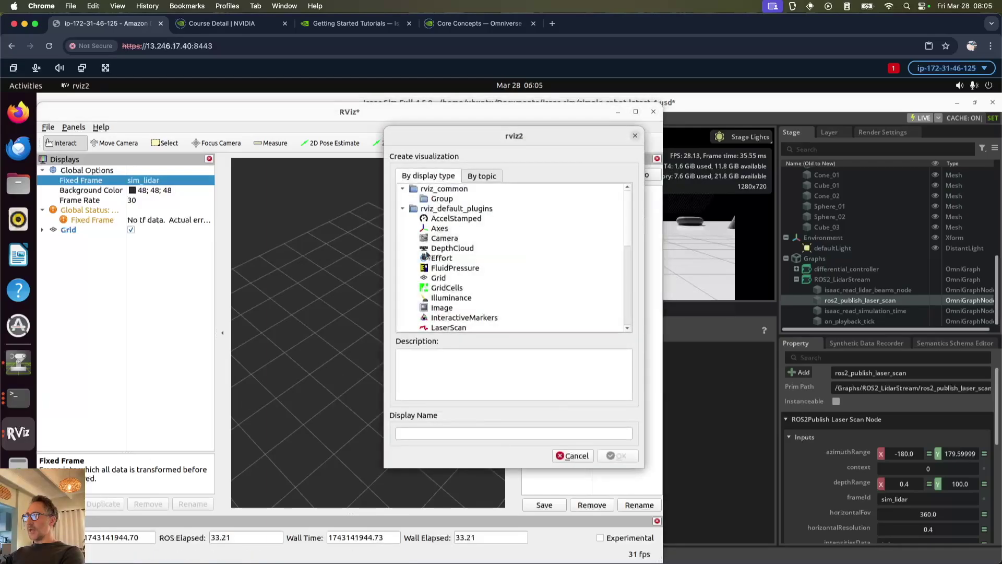
Step: Add a LaserScan display for the /scan_lidar topic from the By topic list
click(482, 177)
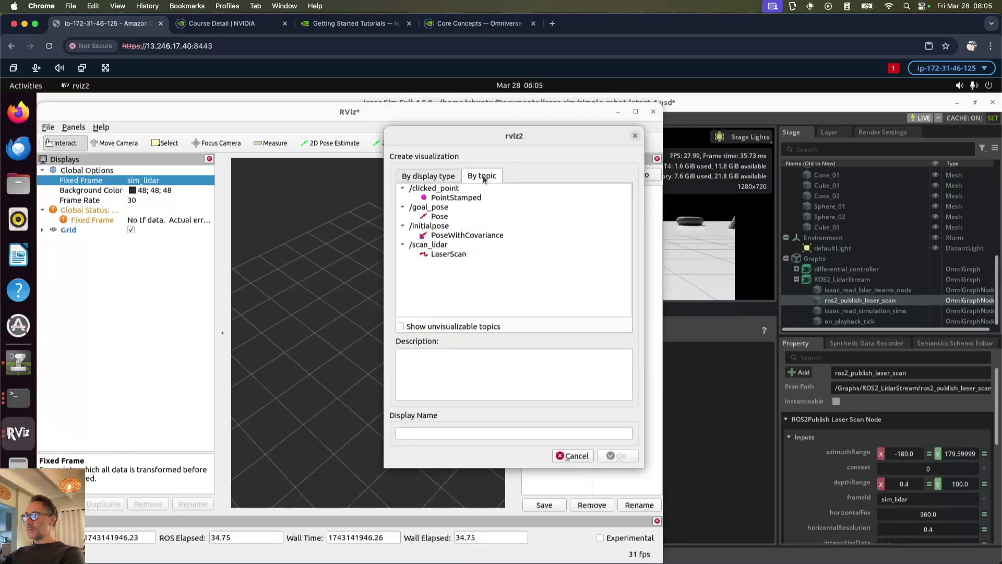
click(458, 253)
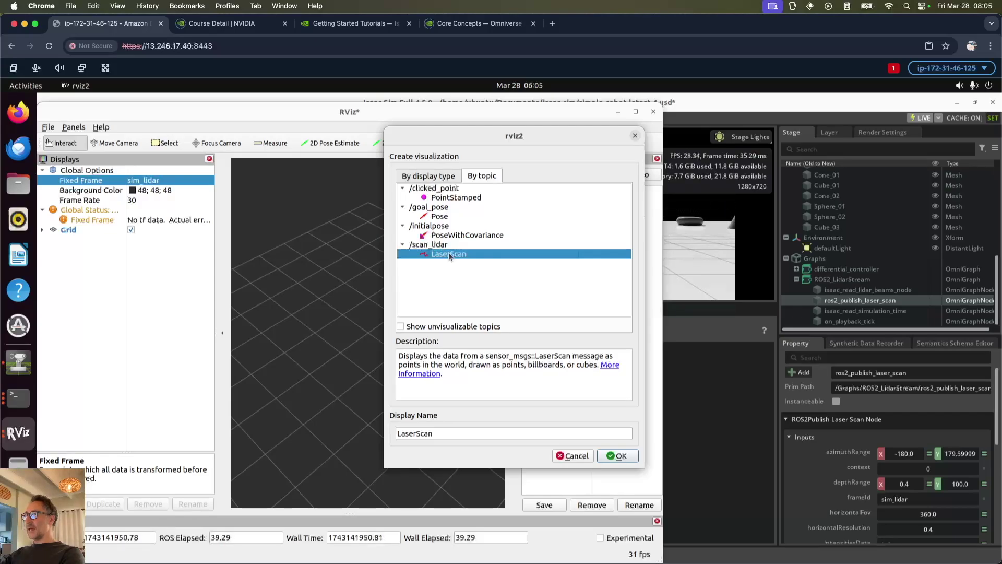
click(620, 456)
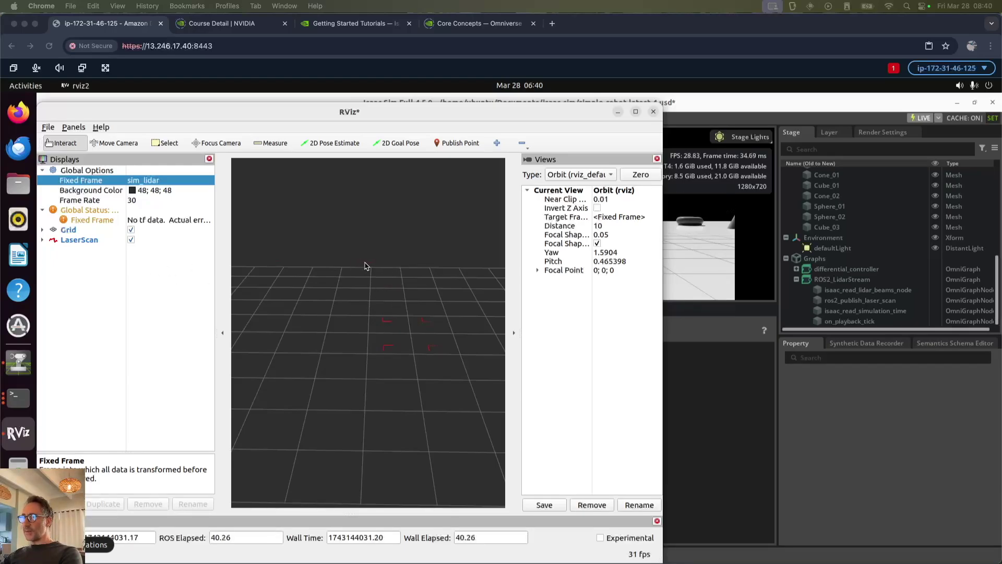
click(42, 240)
Step: Set the LaserScan Size (m) to 0.1 and orbit to view the enlarged points
double_click(148, 289)
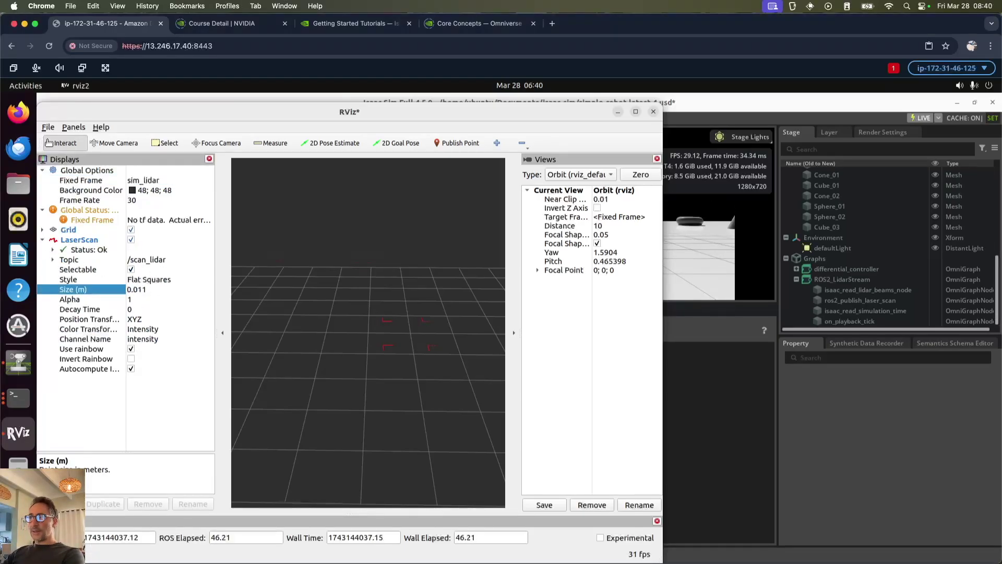
text(1)
key(Return)
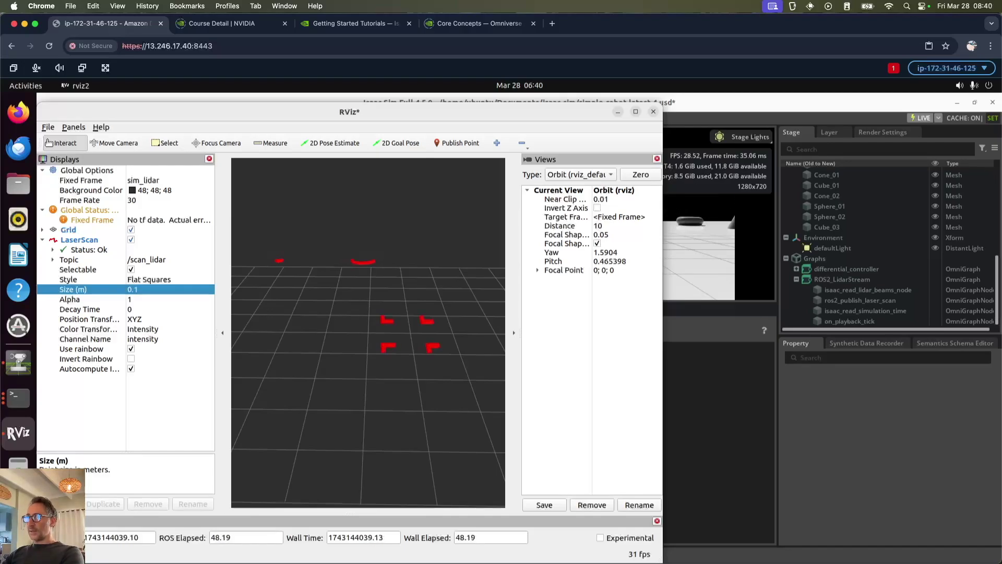
drag(335, 296, 290, 287)
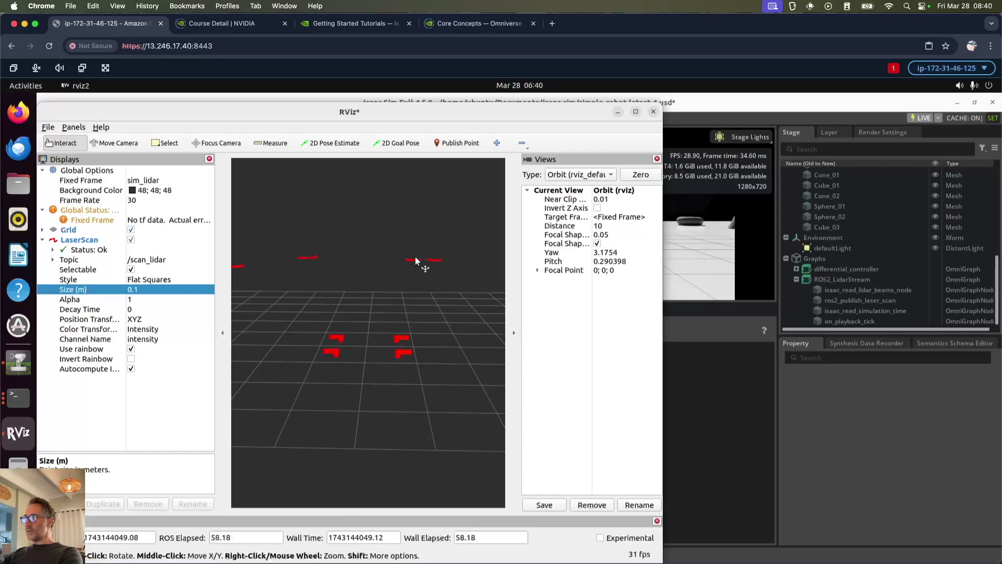
click(710, 399)
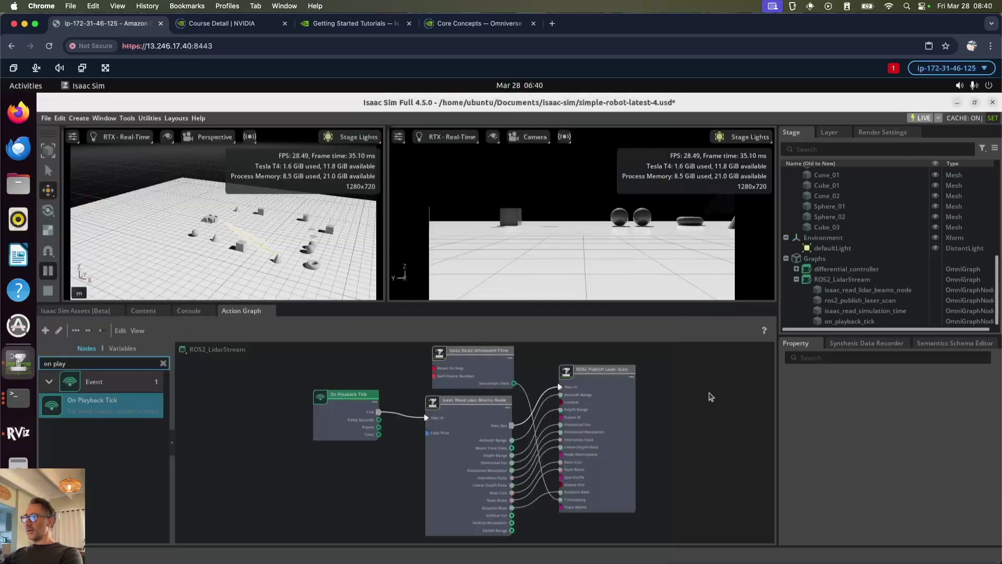
Step: Duplicate Cube_03 as Cube_04, shift it right, and replay the simulation
click(50, 293)
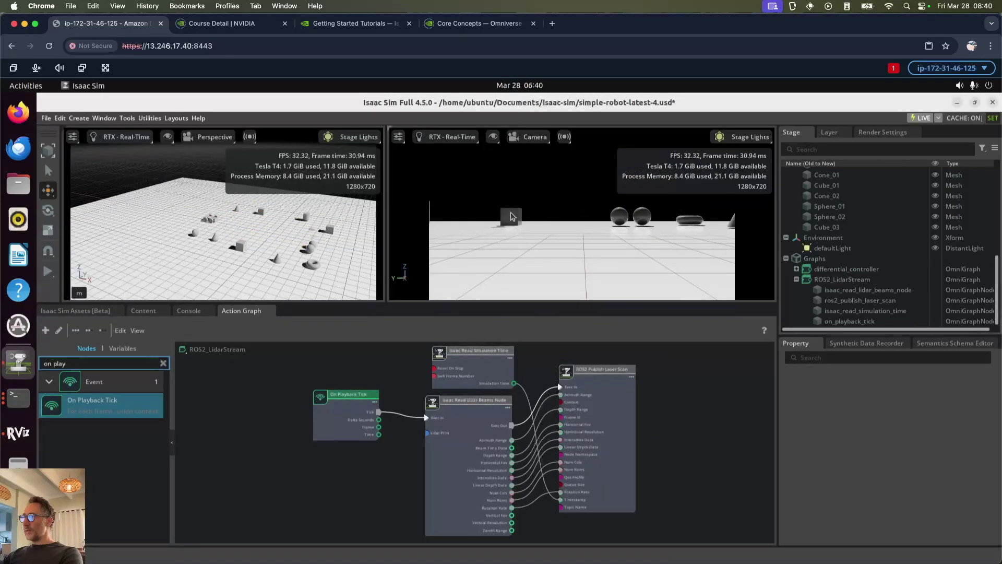
click(511, 216)
key(ctrl+d)
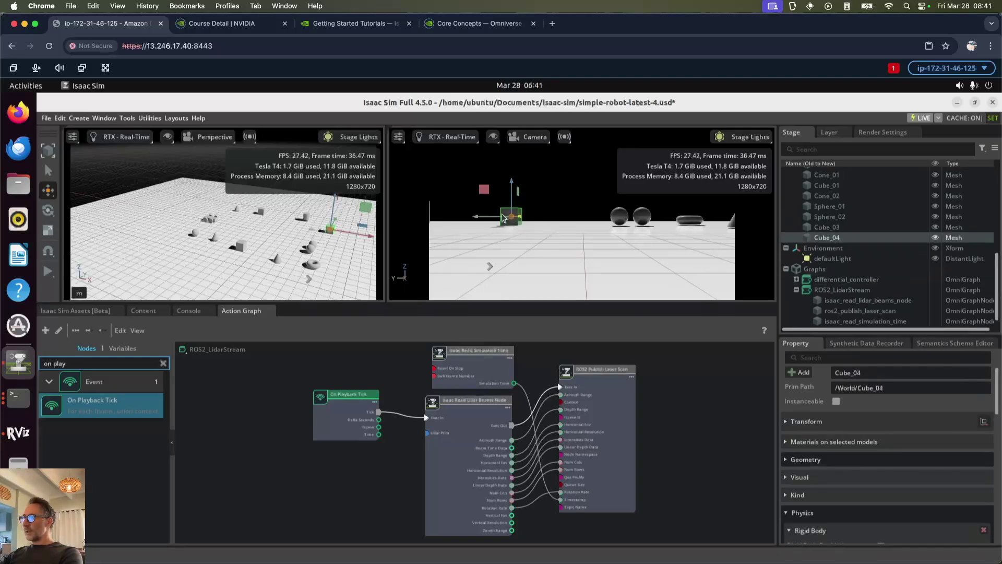
drag(501, 218, 530, 218)
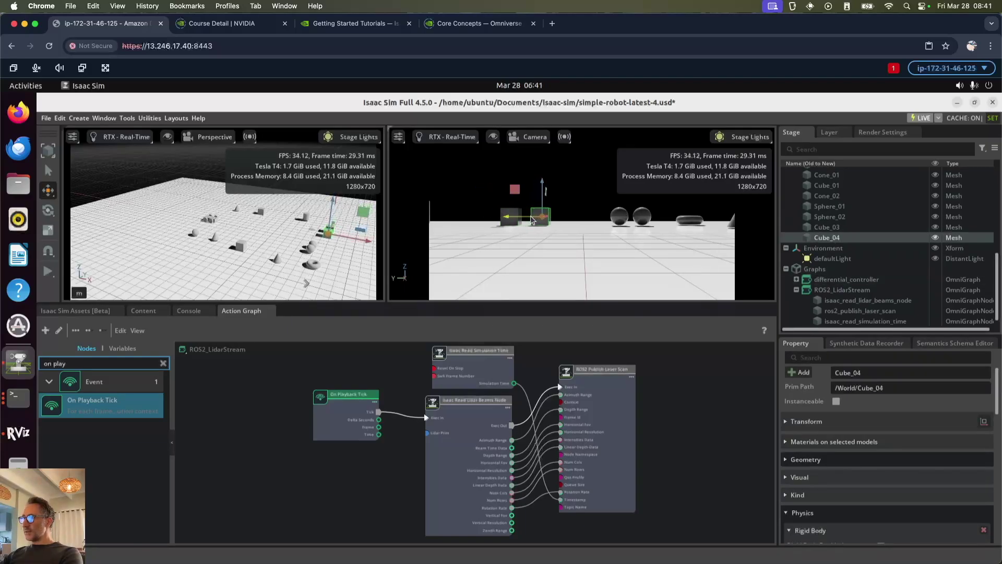
click(47, 272)
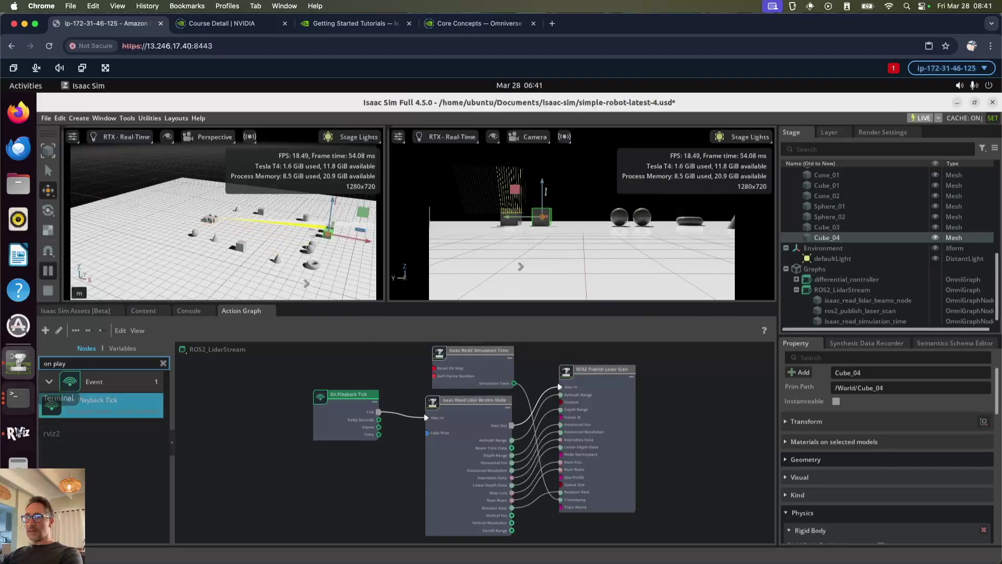
click(19, 432)
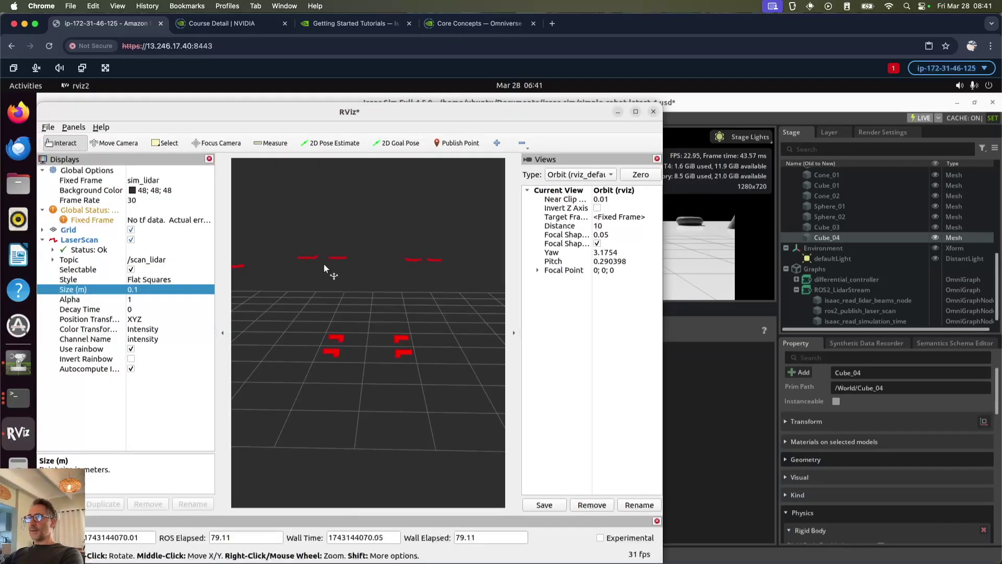
drag(377, 292, 241, 276)
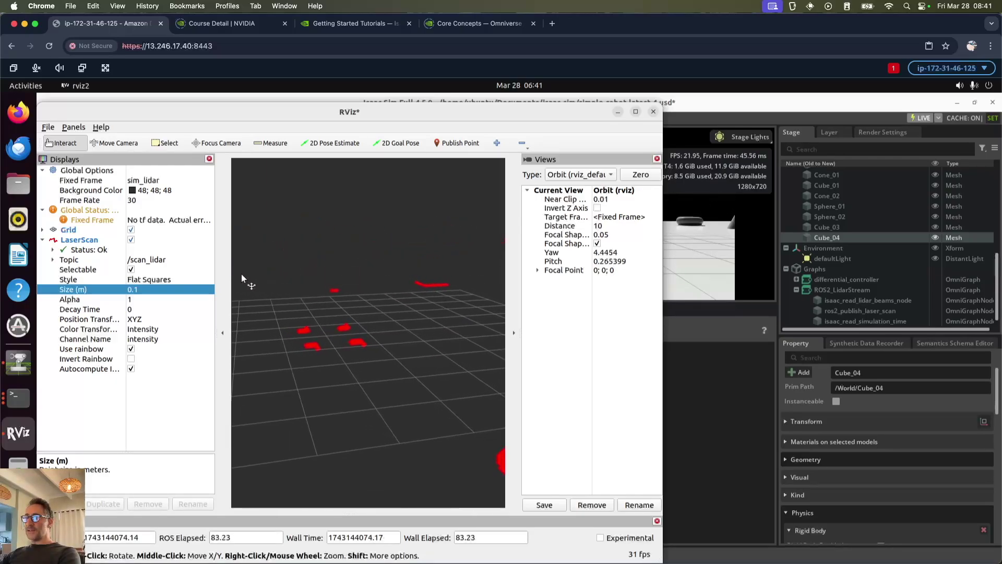
drag(427, 281, 508, 293)
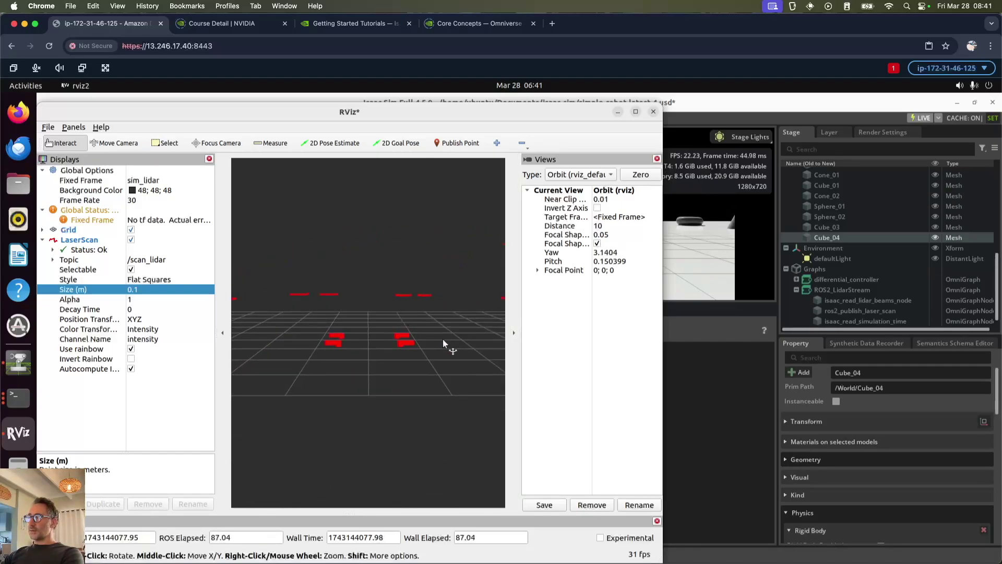